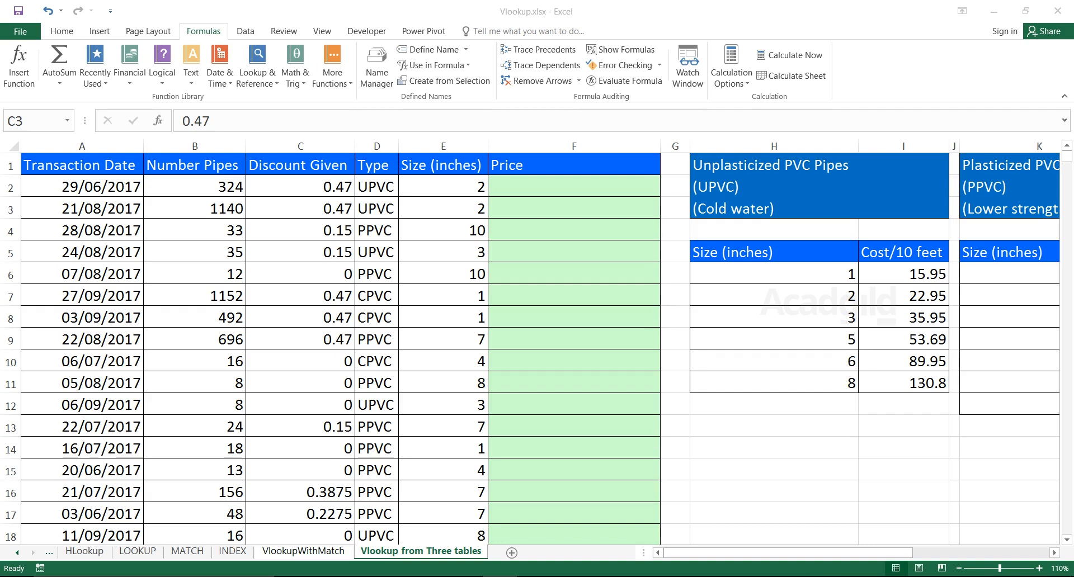
- Review the transaction table's columns from Transaction Date to Size (inches) over its first rows, A1:E11
key("alt+Tab")
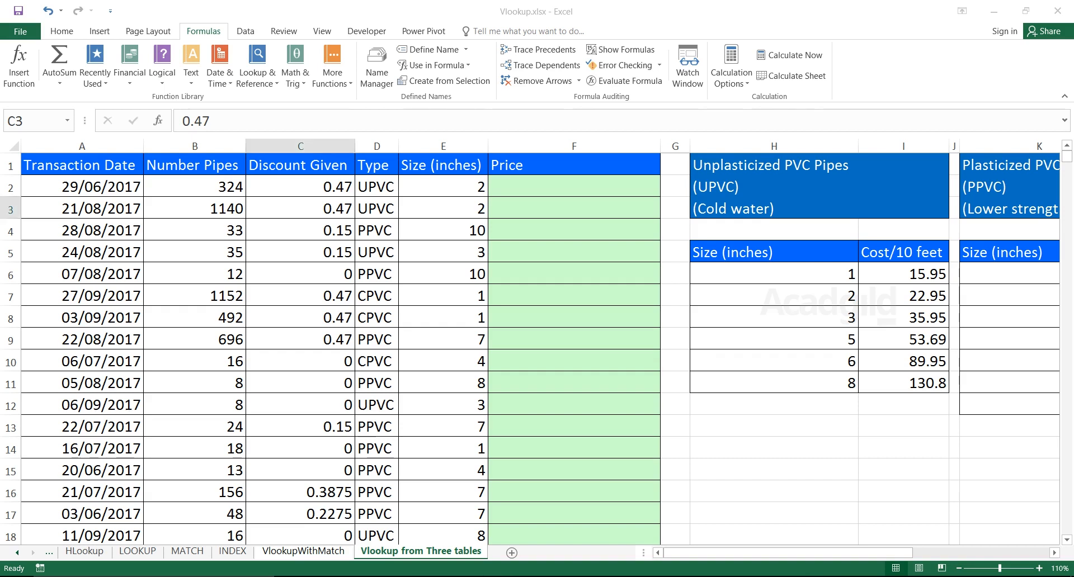
key("ctrl+Home")
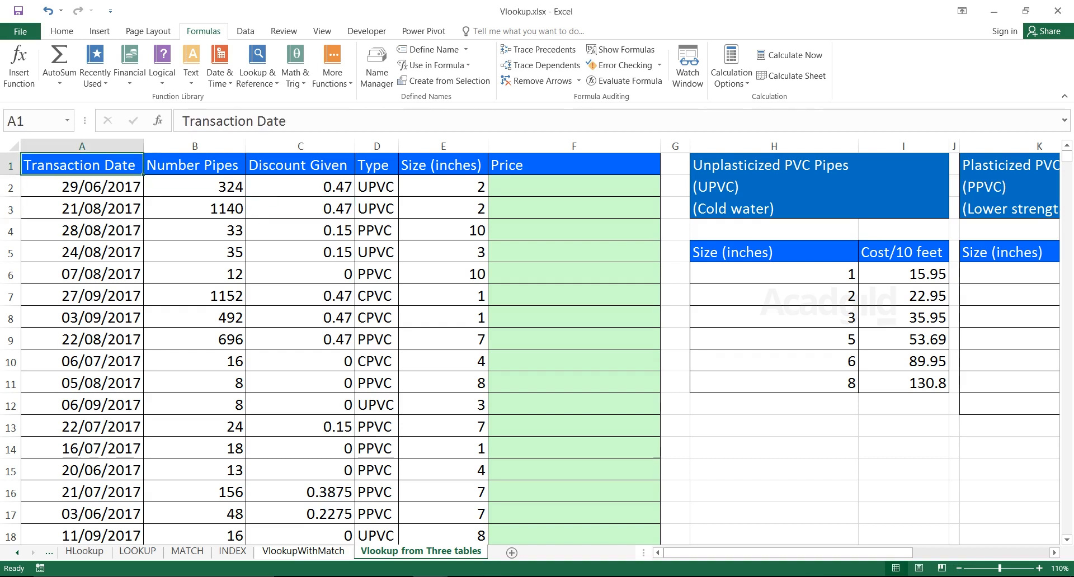
key("shift+Right")
key("shift+Right")
key("shift+Right")
key("shift+Right")
key("shift+Down")
key("shift+Down")
key("shift+Down")
key("shift+Down")
key("shift+Down")
key("shift+Down")
key("shift+Down")
key("shift+Down")
key("shift+Down")
key("shift+Down")
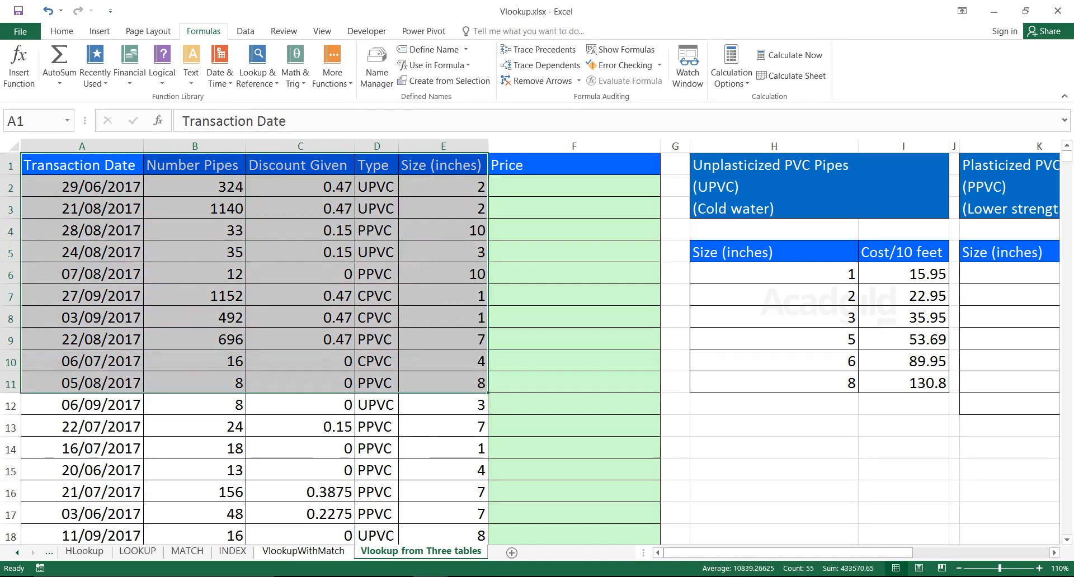
- Examine the first transaction's date, number of pipes, discount, type and size, and the Price column that needs filling
key("Down")
key("shift+Right")
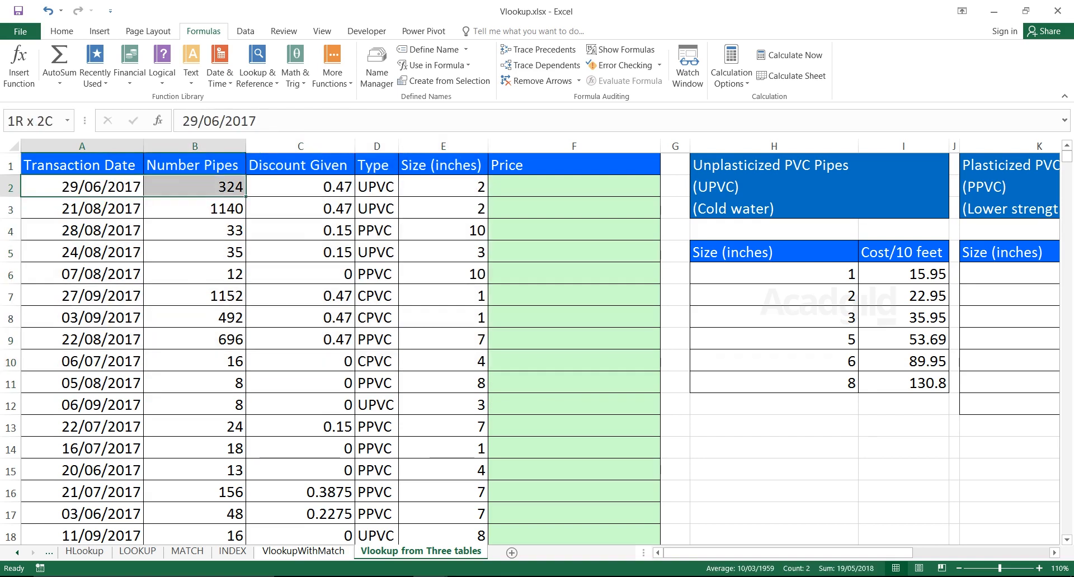
key("Right")
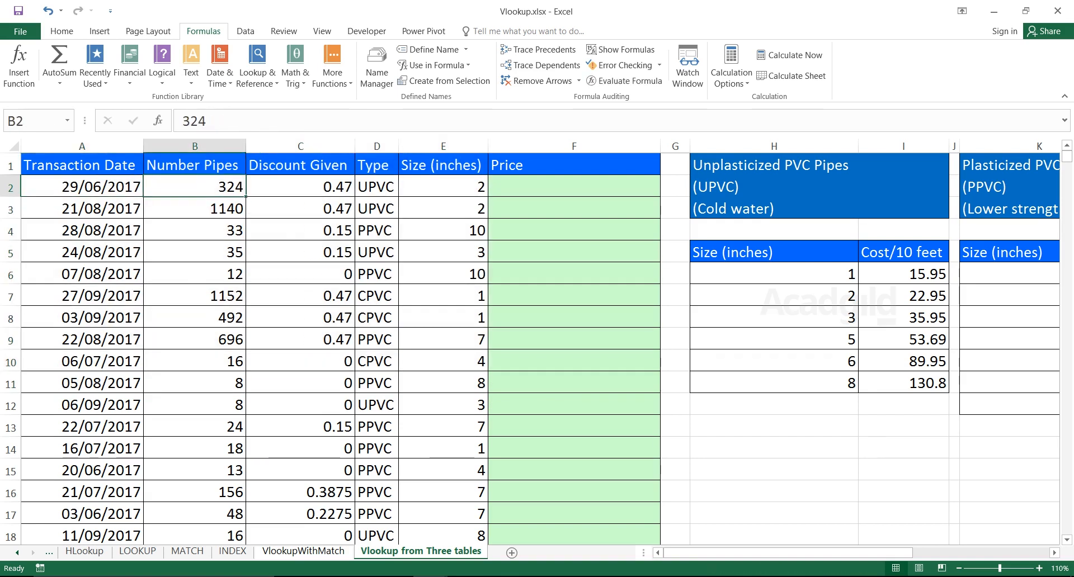
key("Right")
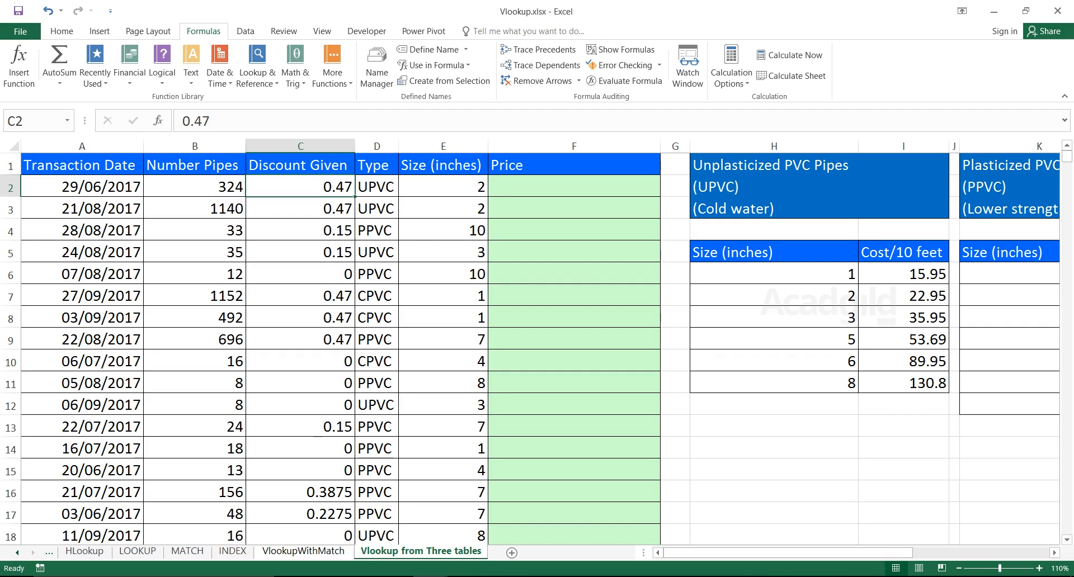
key("Right")
key("Right")
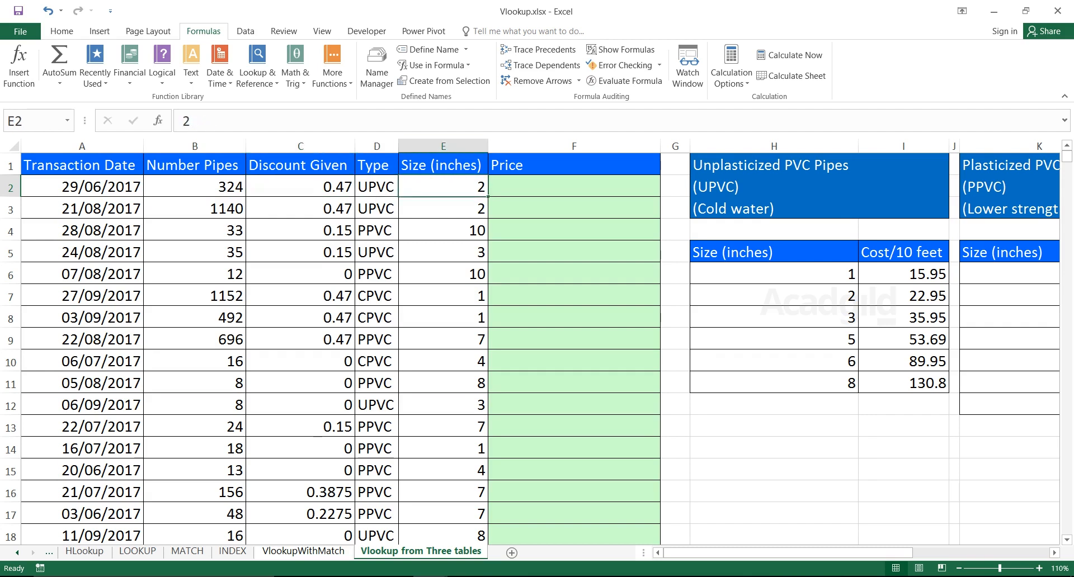
key("Right")
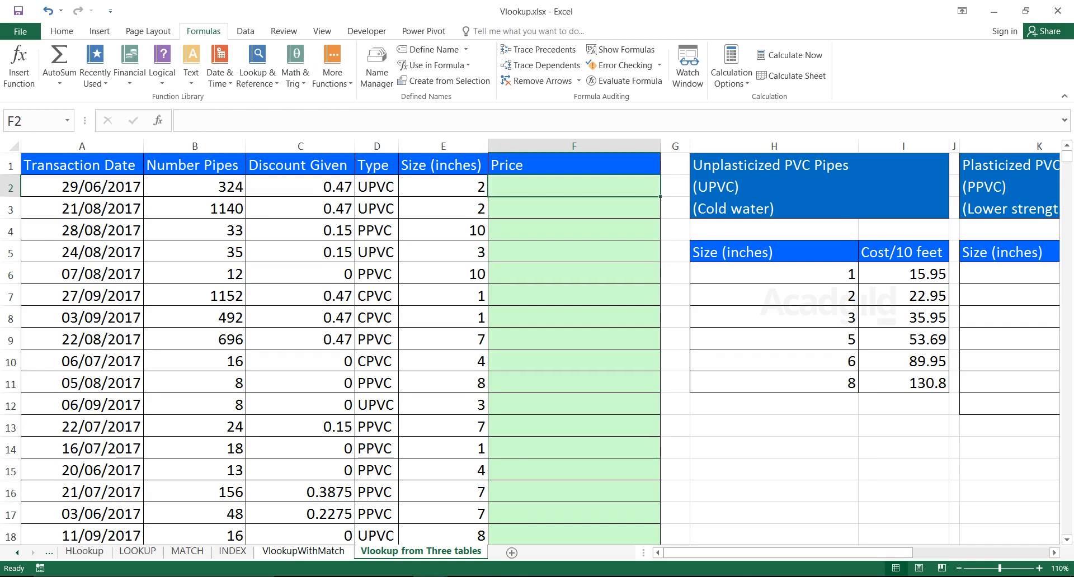
left_click_drag(82, 187, 445, 472)
left_click_drag(574, 186, 573, 339)
left_click(574, 208)
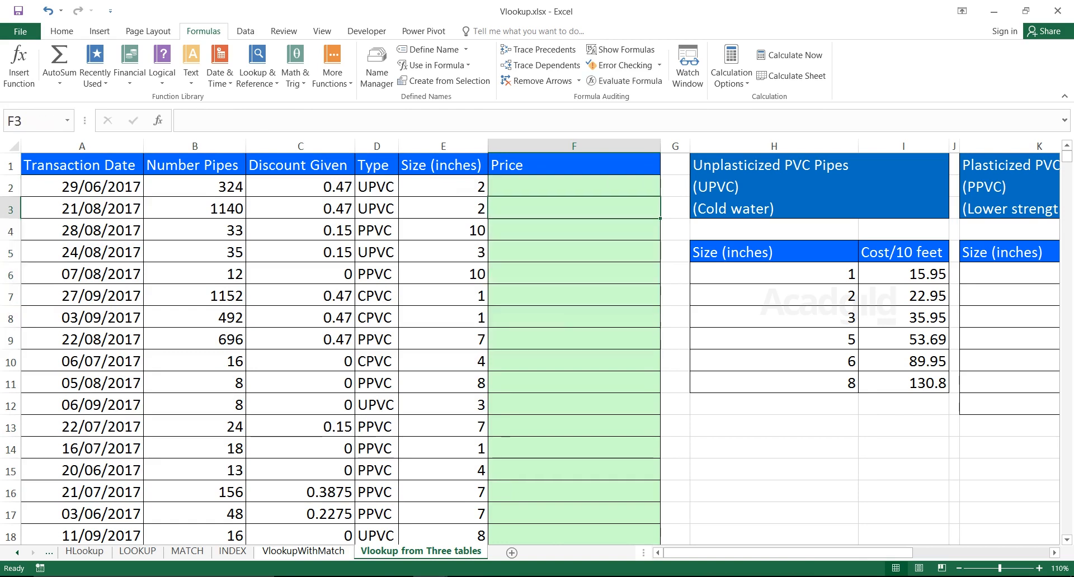
- Examine the three pipe price tables, checking the UPVC costs per 10 feet for the 2-inch and 8-inch sizes
left_click(774, 274)
key("Right")
key("Right")
key("Right")
key("Right")
key("Right")
key("Right")
key("Right")
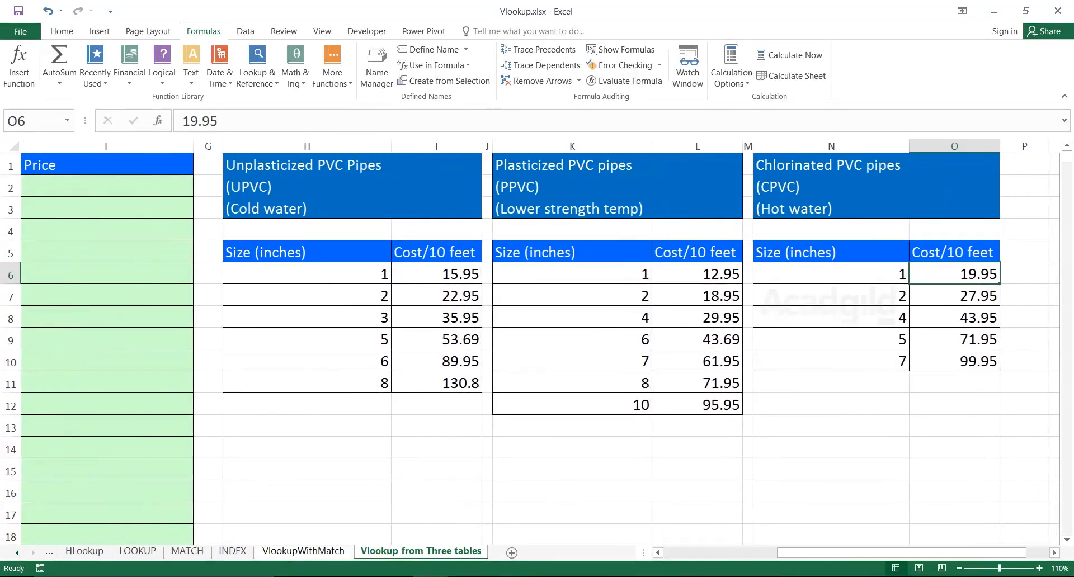
left_click_drag(307, 251, 437, 383)
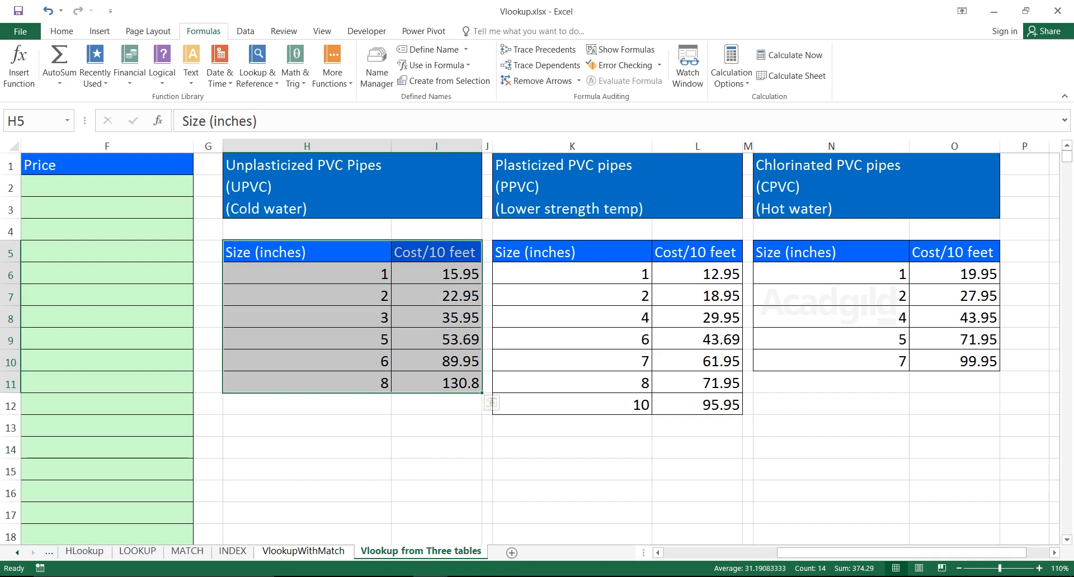
left_click(307, 296)
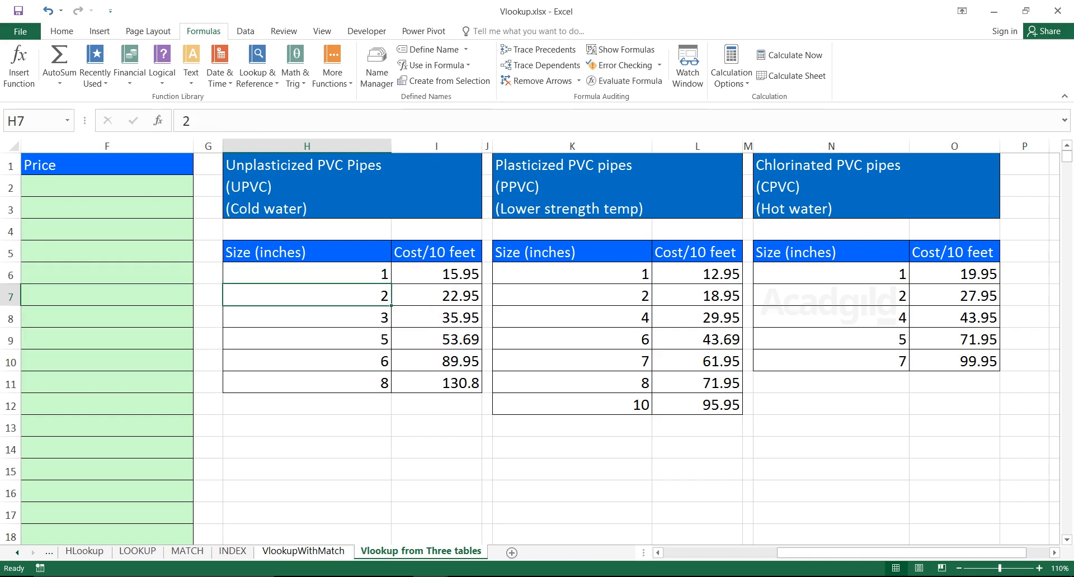
left_click(436, 296)
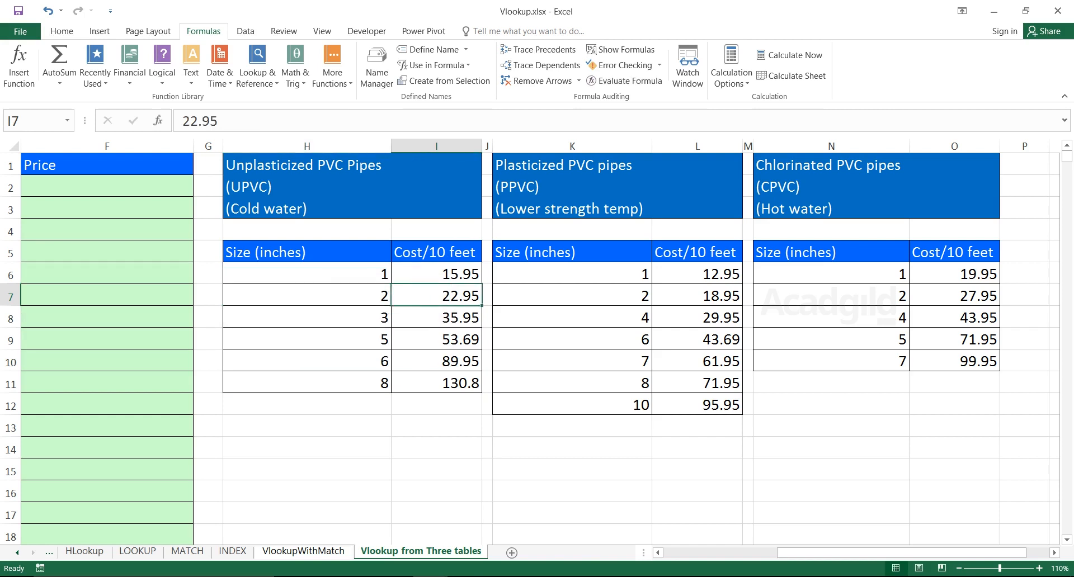
left_click(307, 383)
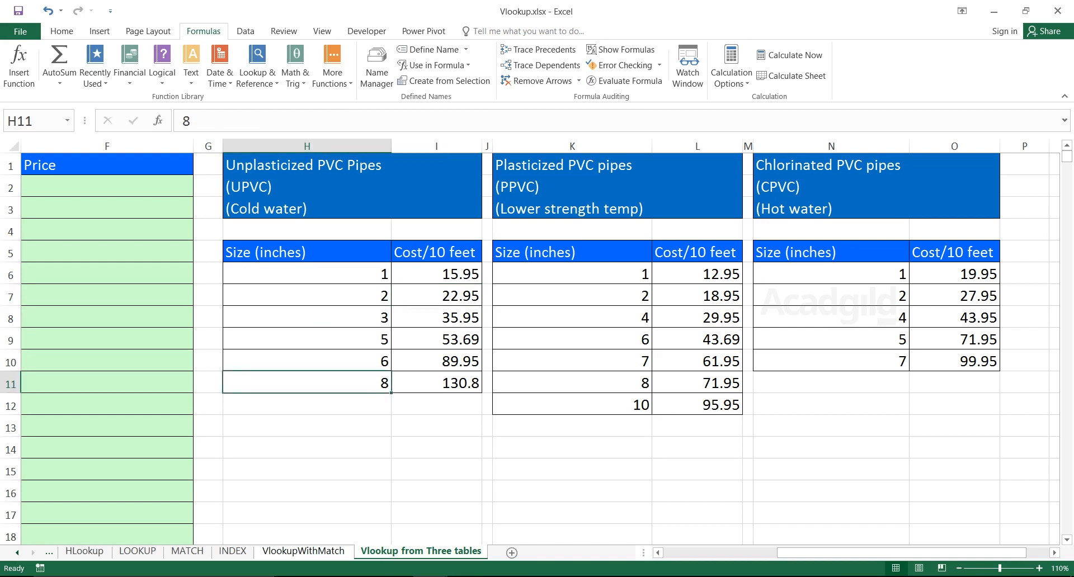
left_click(436, 383)
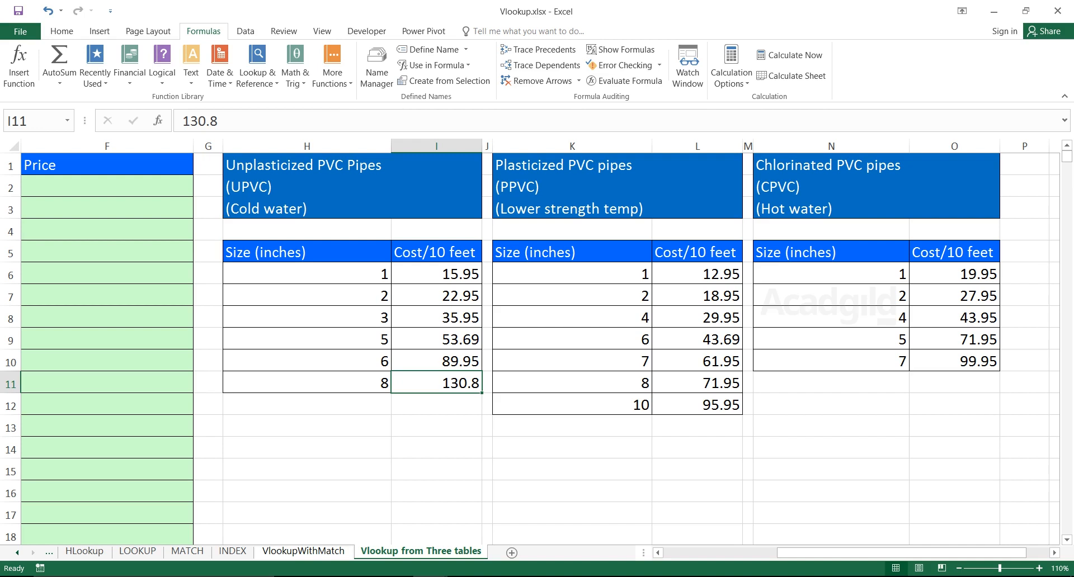
- Compare the size lists of the UPVC, PPVC and CPVC tables, and review the CPVC costs per 10 feet
left_click(571, 187)
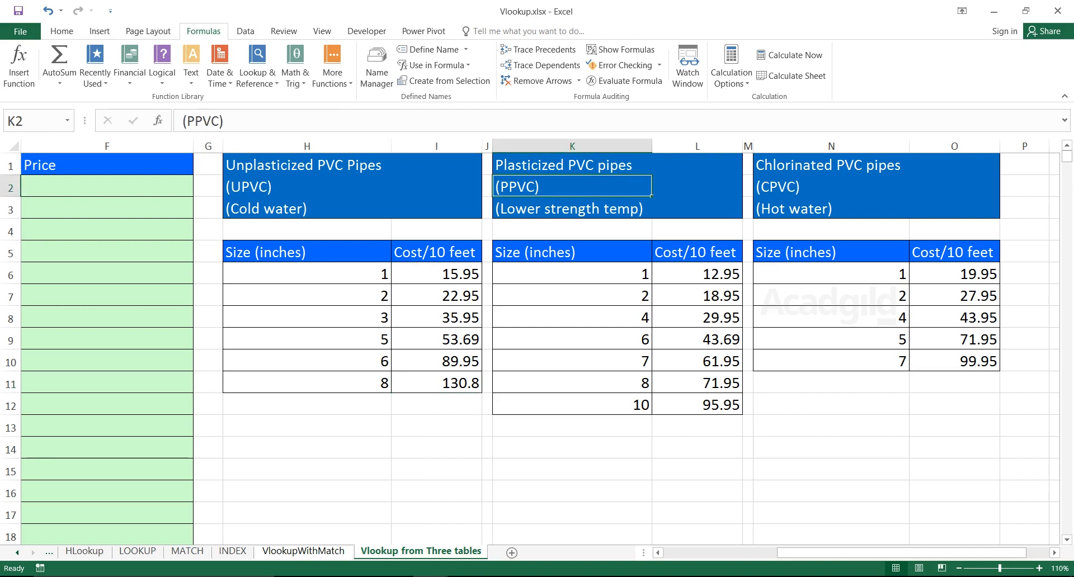
left_click_drag(572, 252, 571, 405)
left_click_drag(307, 274, 306, 383)
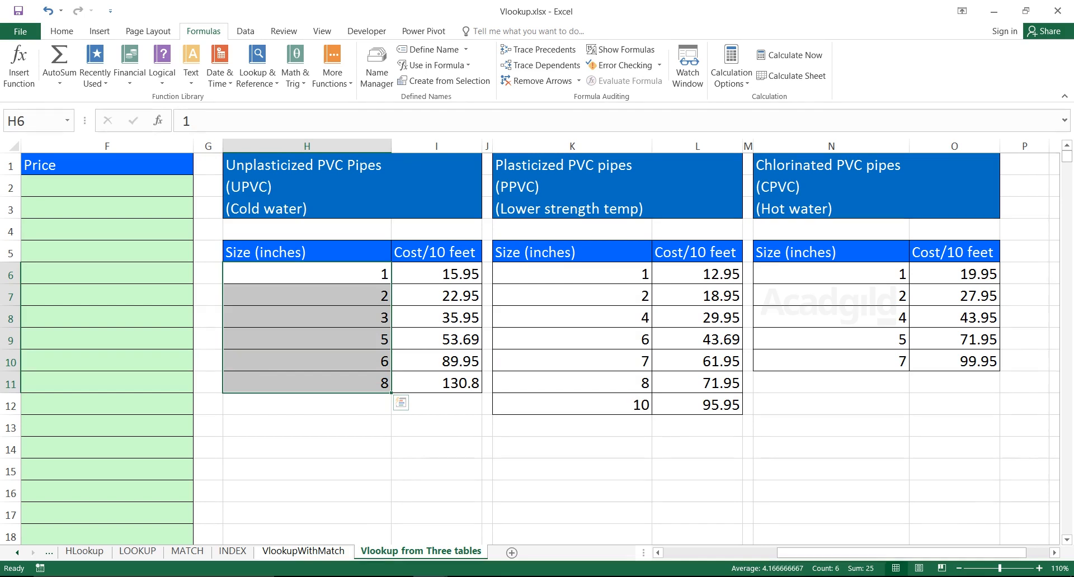
left_click(306, 274)
key("Down")
key("Down")
key("Down")
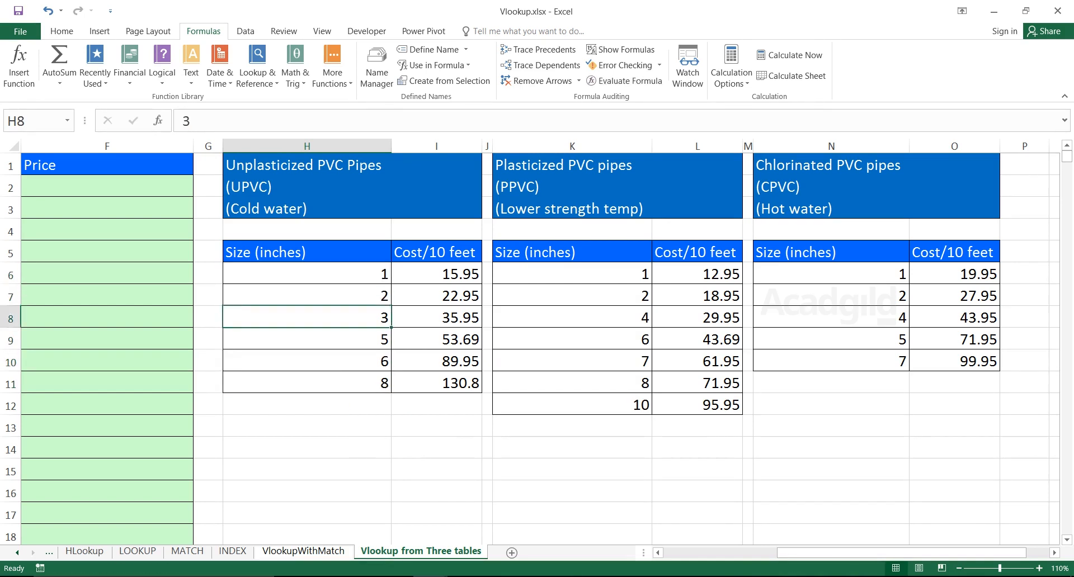
key("Down")
key("Down")
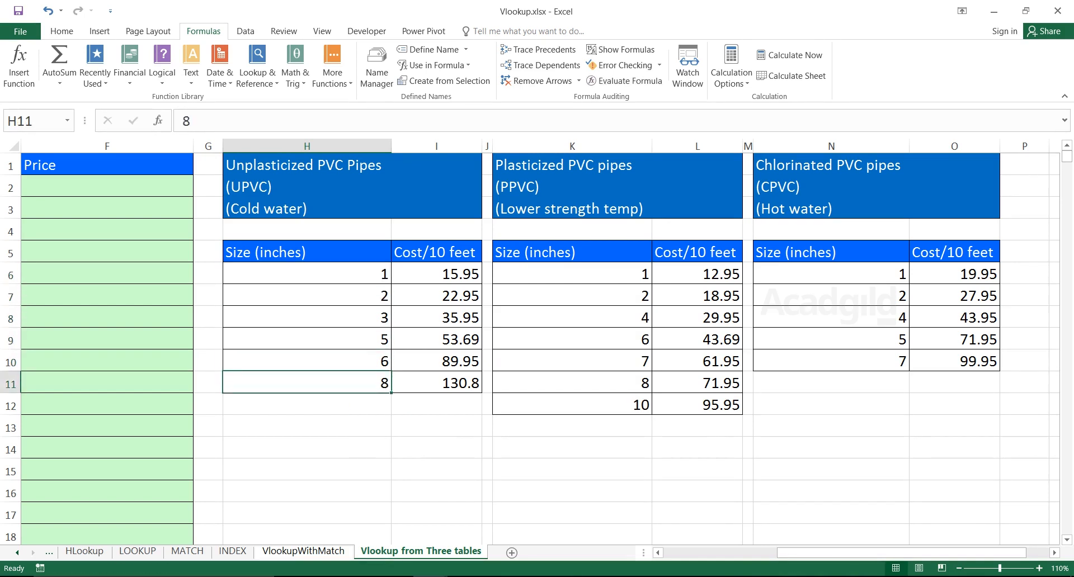
left_click_drag(572, 274, 572, 405)
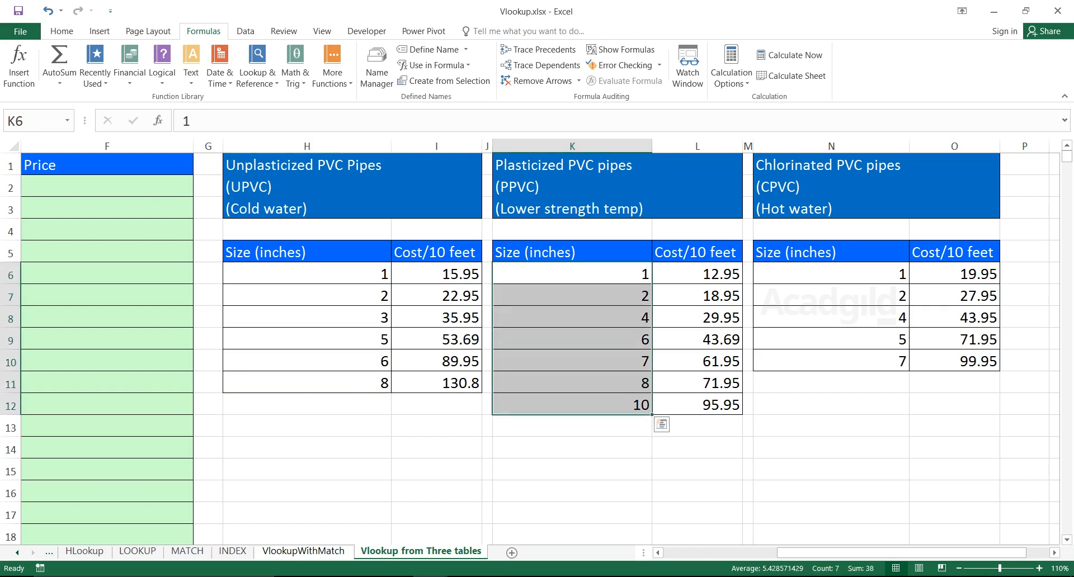
left_click(571, 405)
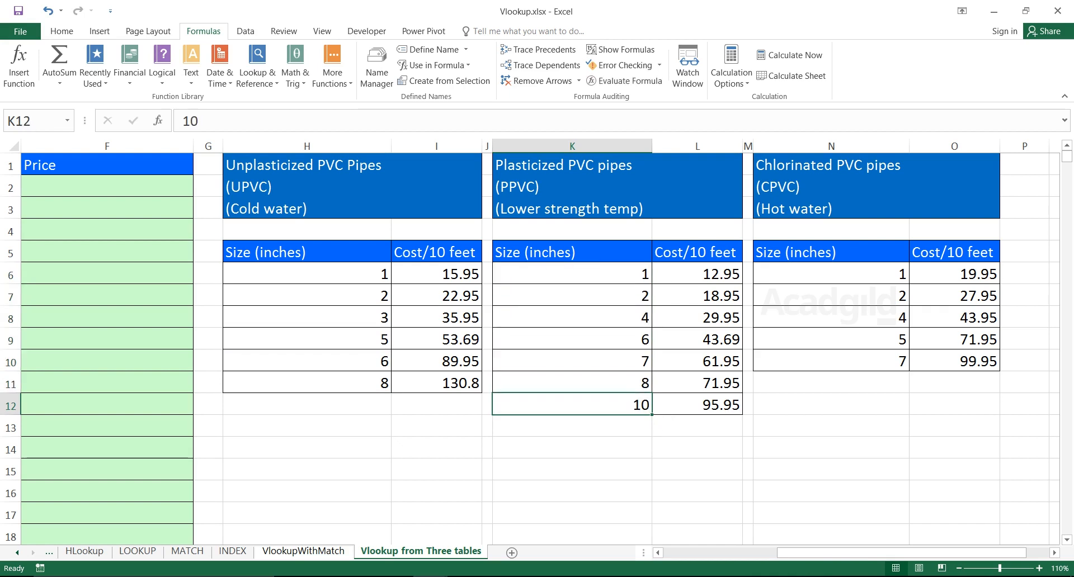
left_click(306, 383)
left_click_drag(307, 252, 306, 361)
left_click(571, 251)
left_click_drag(571, 252, 571, 405)
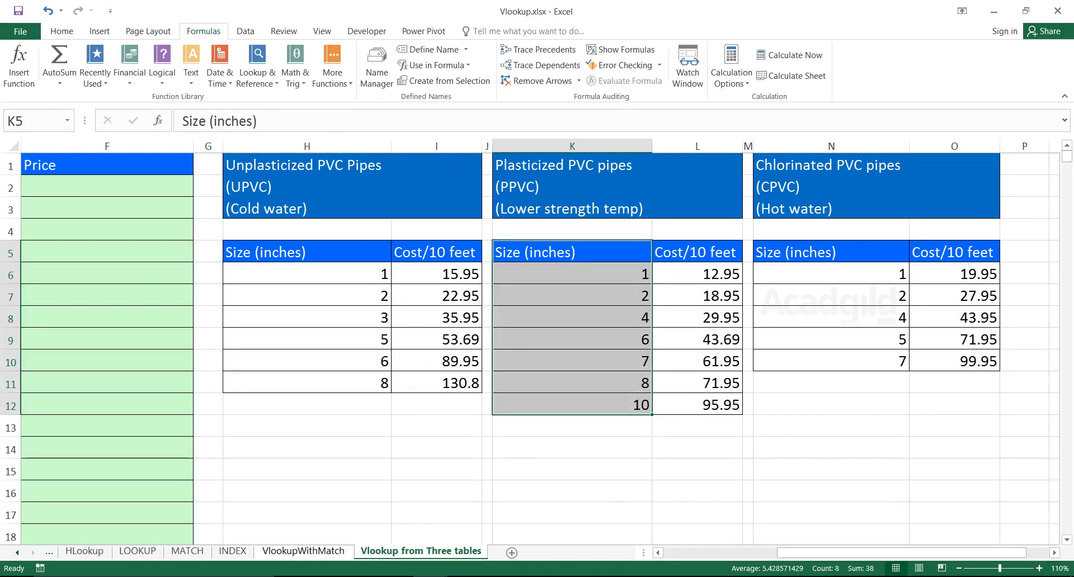
left_click(831, 187)
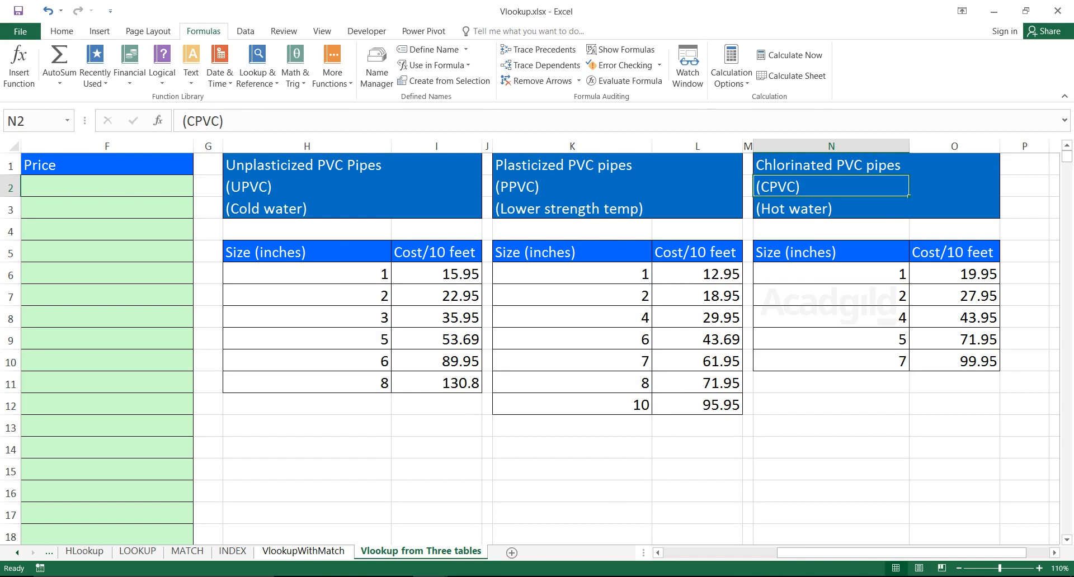
left_click_drag(831, 251, 831, 383)
left_click_drag(954, 251, 954, 362)
left_click(572, 296)
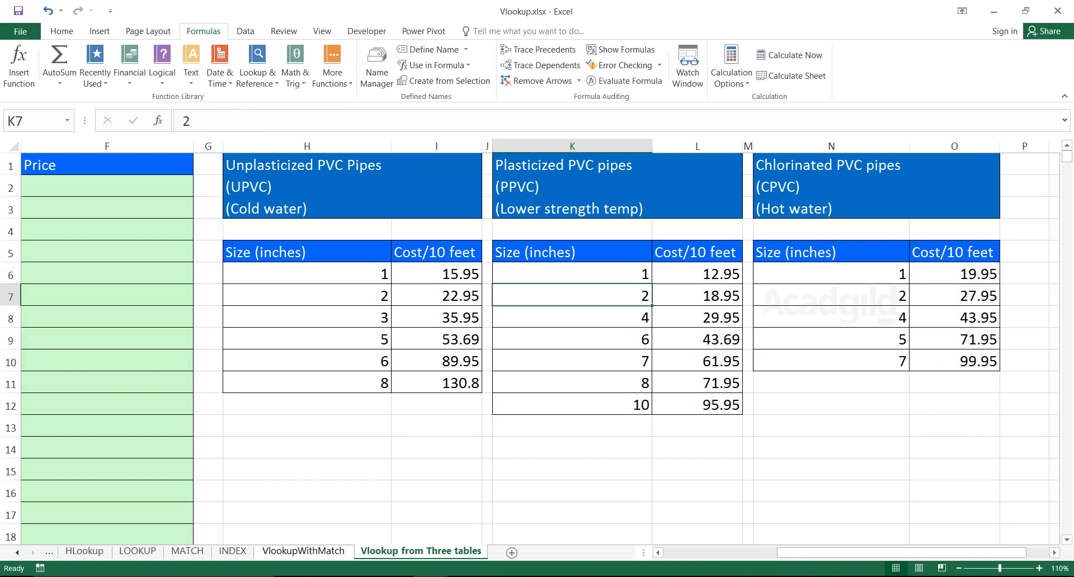
- Check the pipe type and size of the first transaction in row 2
key("Left")
key("Left")
key("Left")
key("Left")
key("Left")
key("Left")
key("Left")
key("Left")
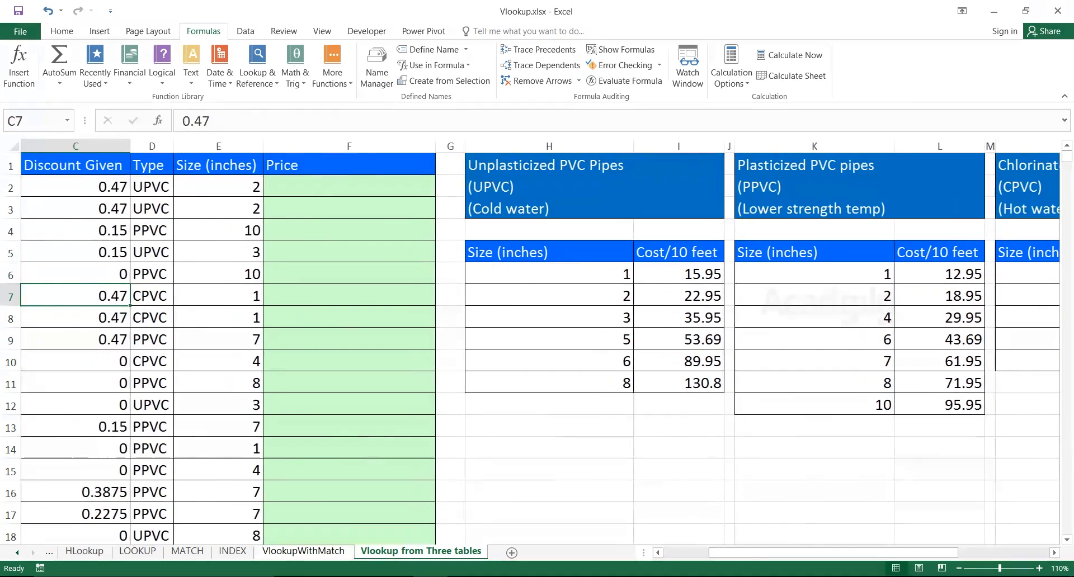
key("Left")
key("Left")
key("Down")
key("Up")
key("Up")
key("Up")
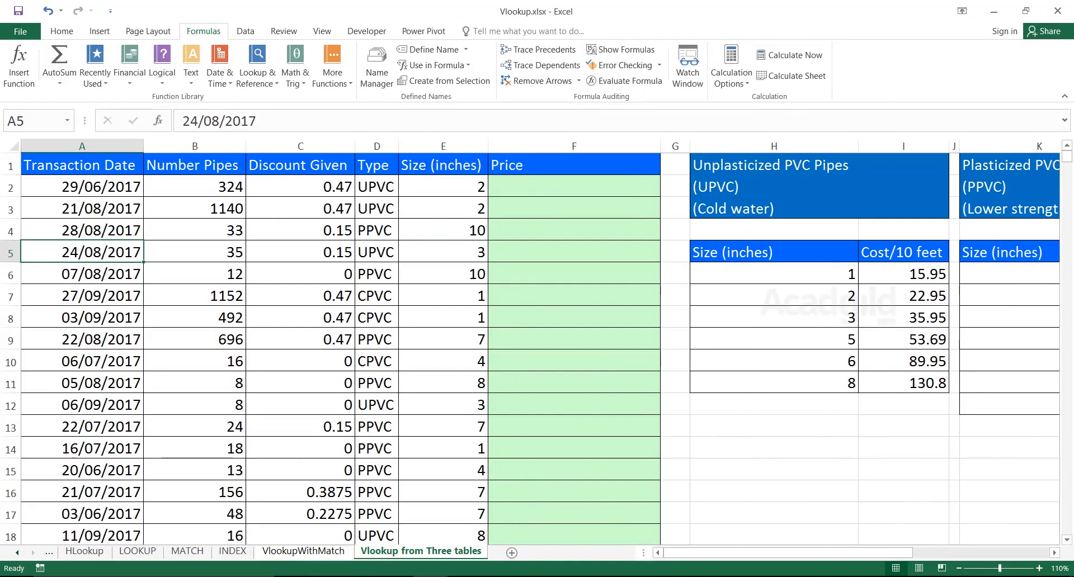
key("Up")
key("Up")
key("Up")
key("Right")
key("Right")
key("Right")
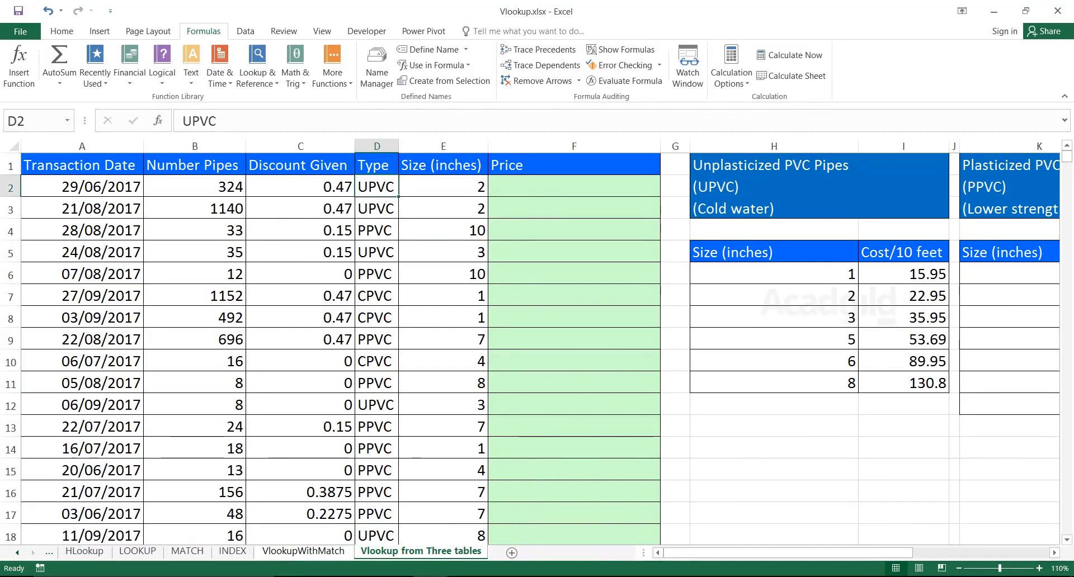
key("Right")
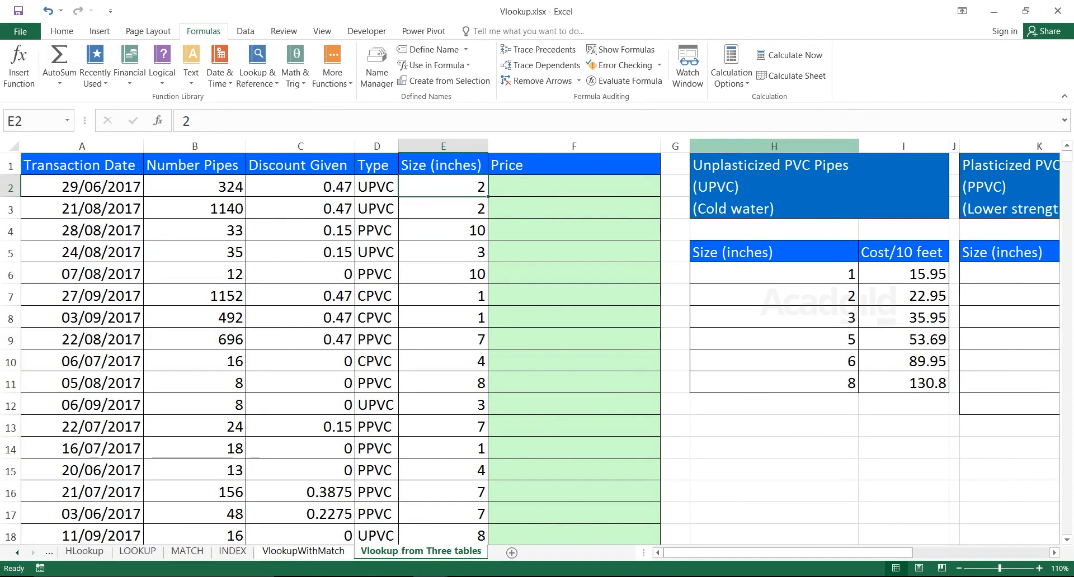
- Enter 22.95, the UPVC table's cost for 2-inch pipes, as the first transaction's Price in F2
left_click(773, 186)
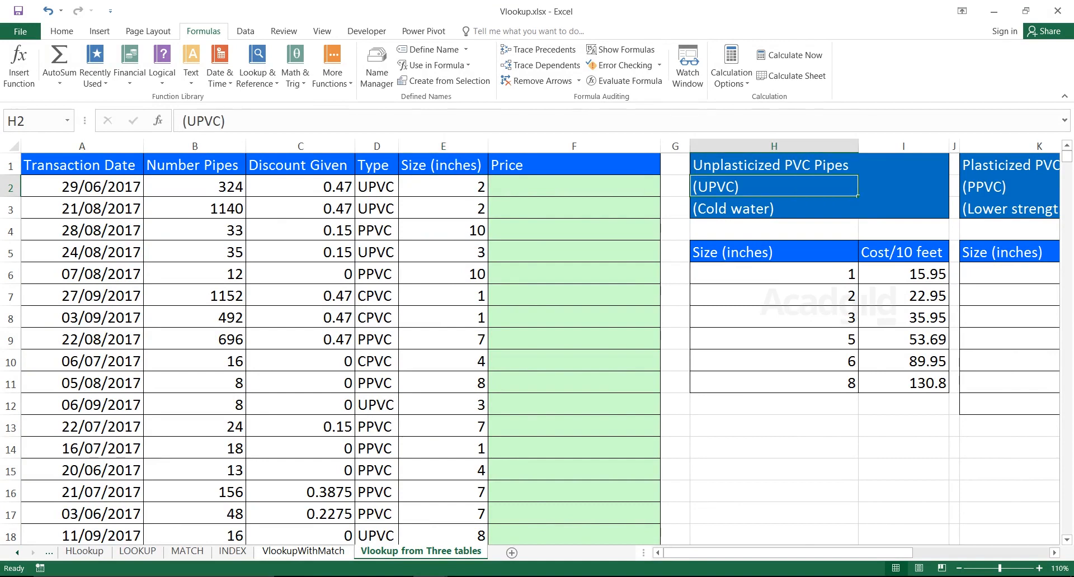
left_click_drag(774, 253, 909, 383)
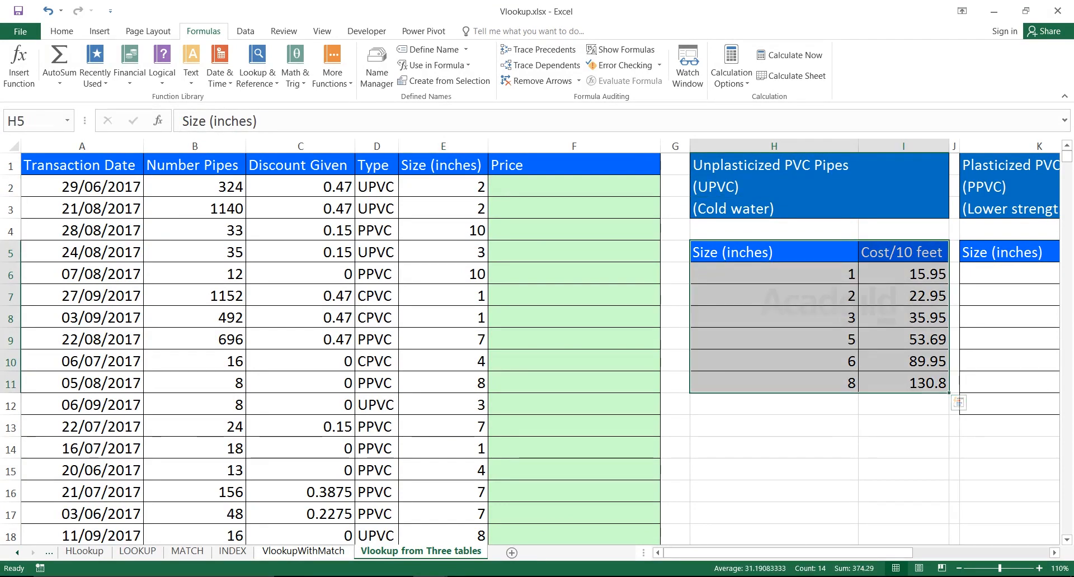
left_click(773, 296)
left_click(903, 296)
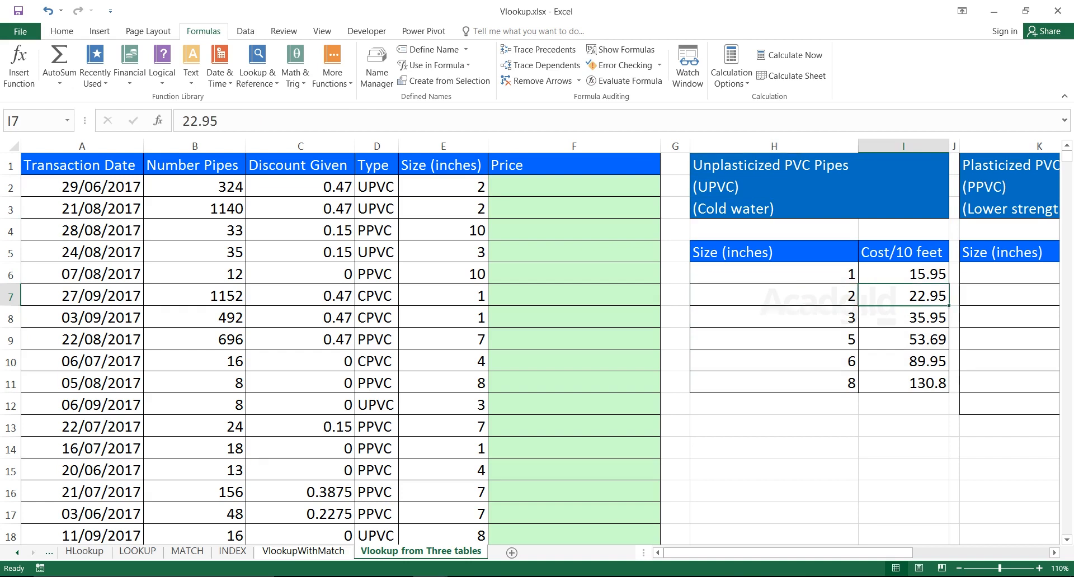
left_click(574, 186)
type("22.95")
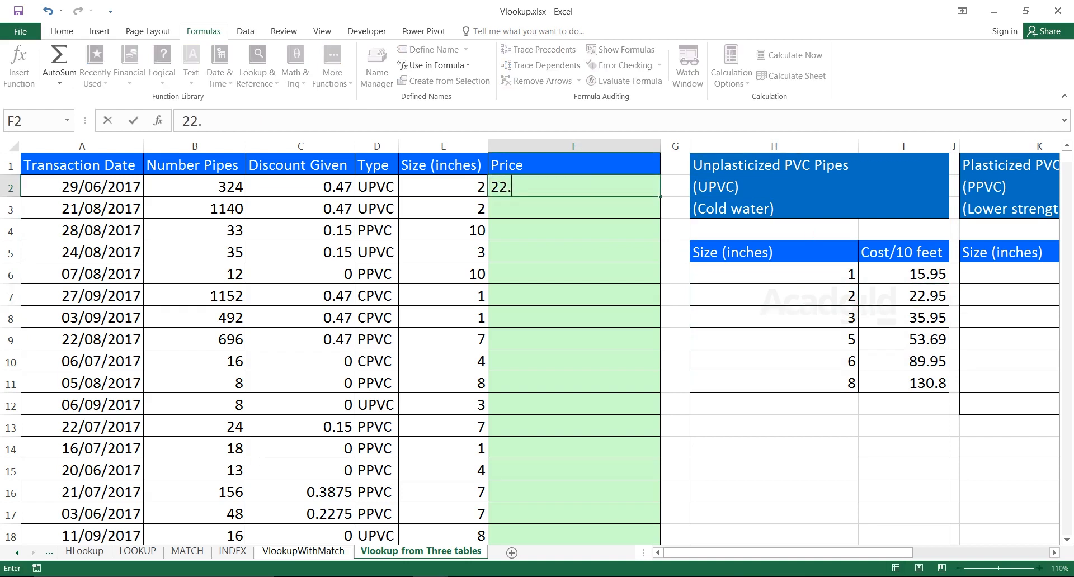
key("Return")
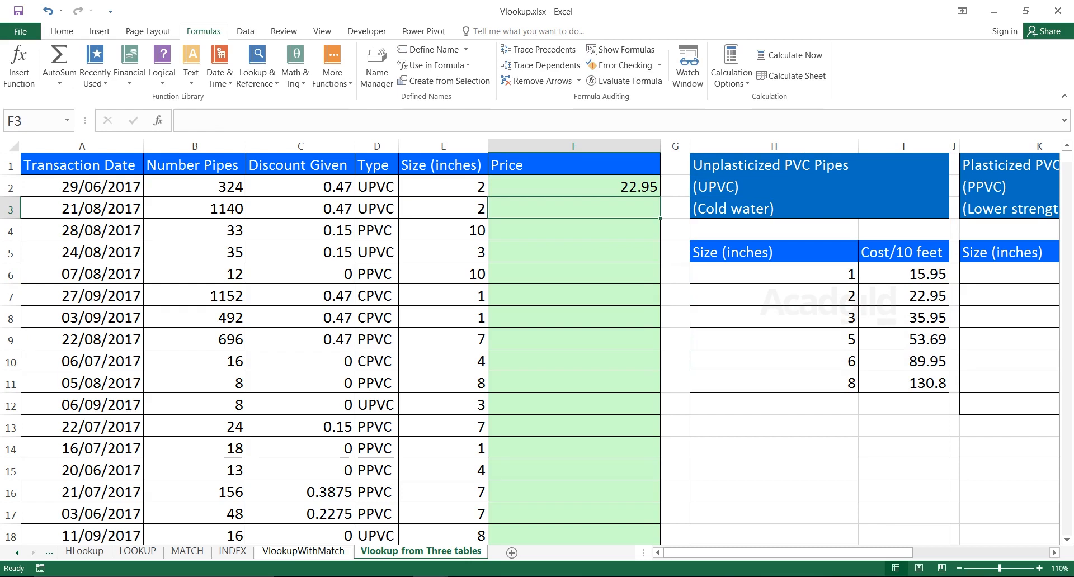
- Enter 95.95, the PPVC table's cost for 10-inch pipes, as the row 4 transaction's Price in F4
left_click_drag(377, 230, 451, 231)
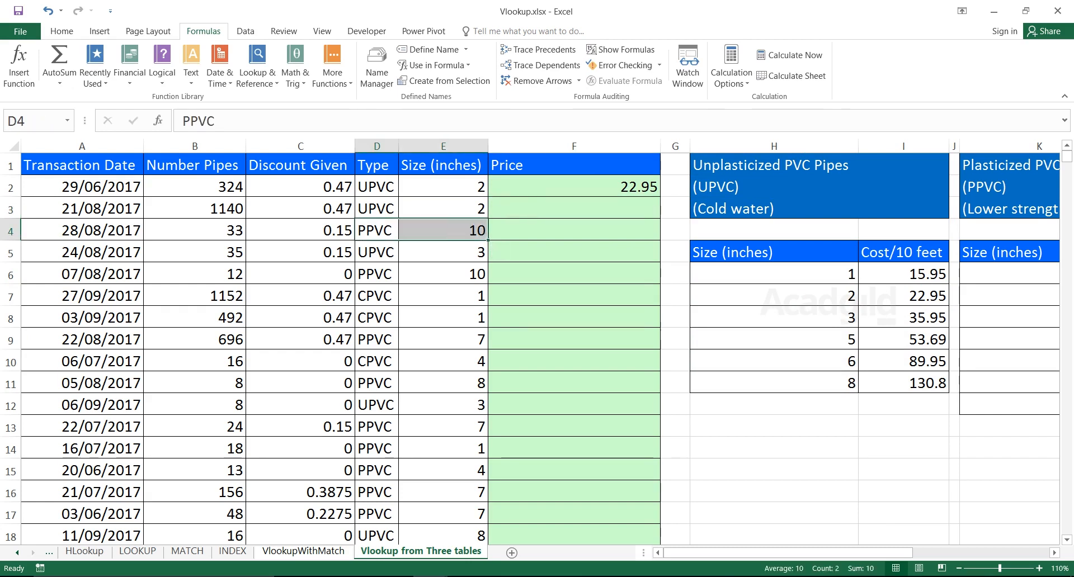
key("Right")
key("Right")
key("Right")
key("Right")
key("Right")
key("Right")
key("Right")
key("Right")
key("Right")
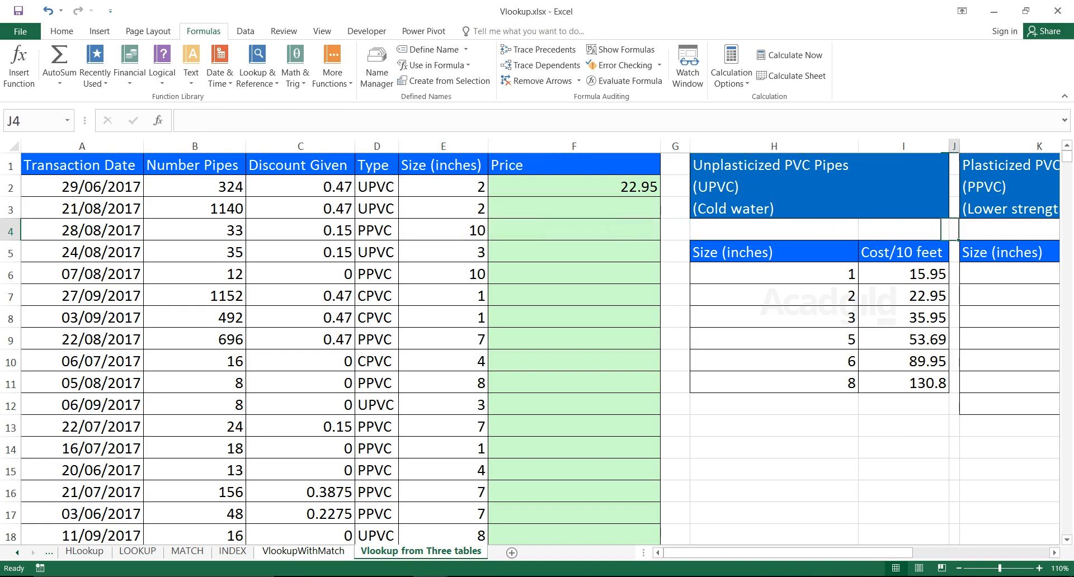
left_click(814, 187)
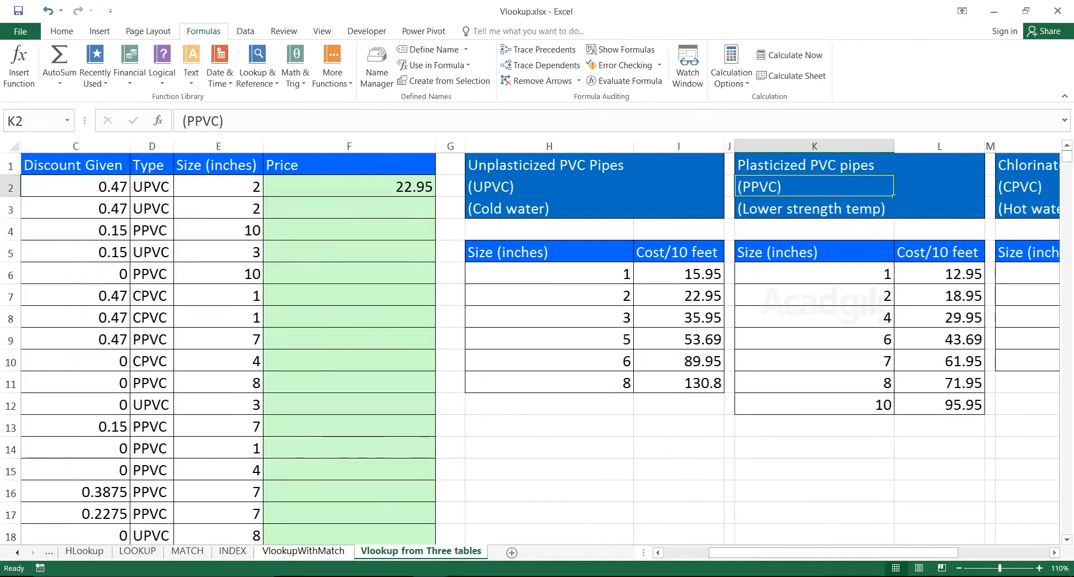
left_click_drag(814, 405, 941, 405)
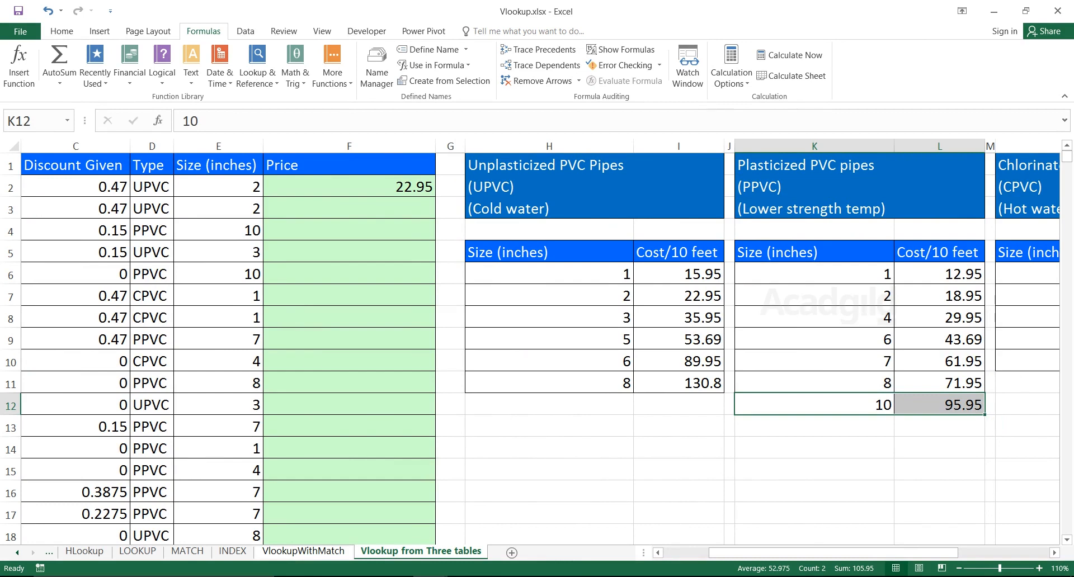
left_click_drag(152, 230, 349, 231)
left_click(349, 231)
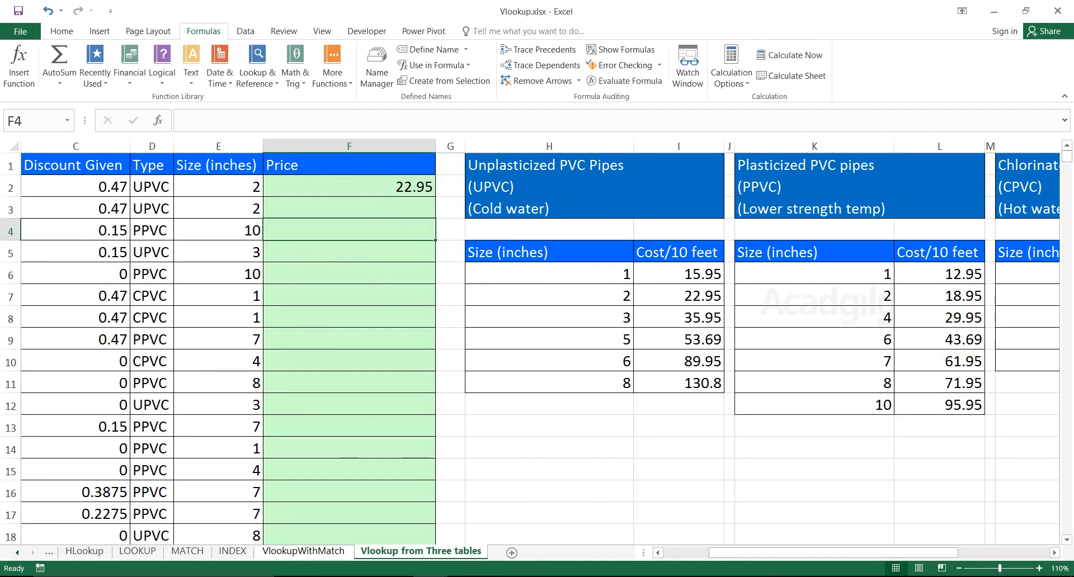
type("95.95")
key("Return")
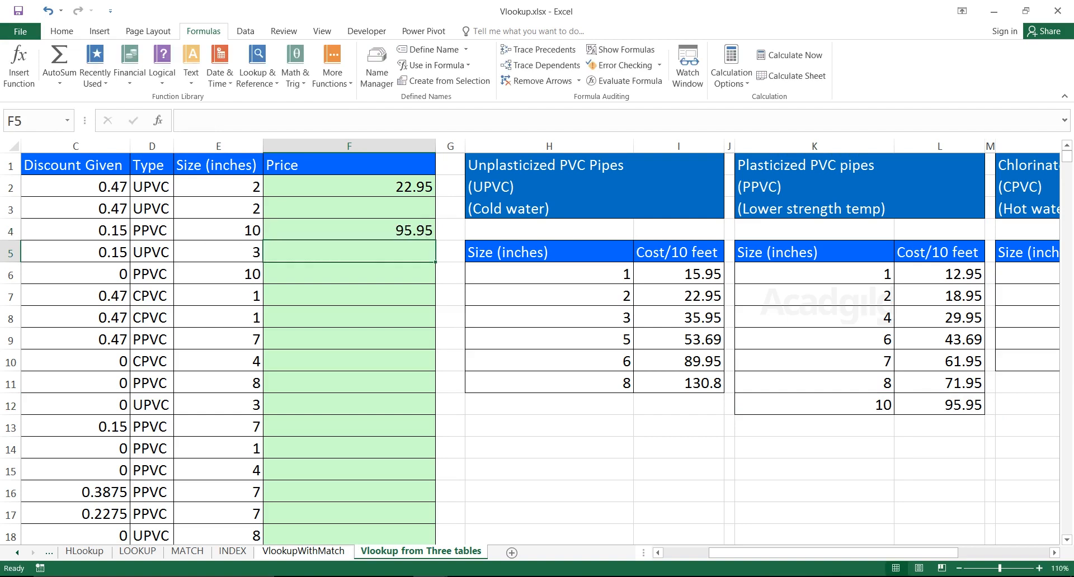
- Check the pipe type and size of the row 3 transaction, and inspect the transaction list down to its last row
left_click_drag(349, 187, 349, 253)
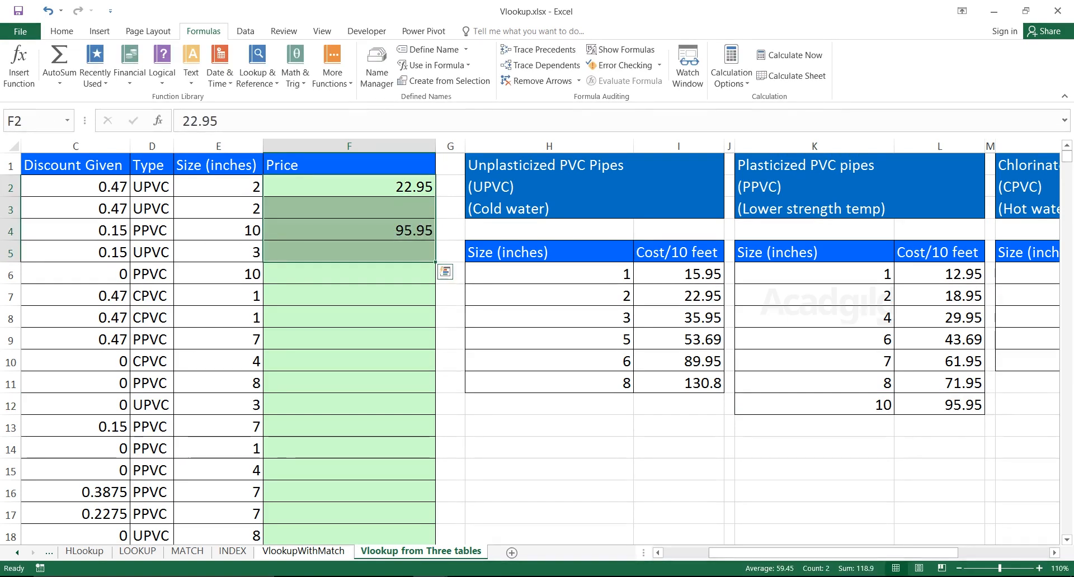
left_click(349, 208)
left_click(219, 208)
left_click(152, 209)
key("Right")
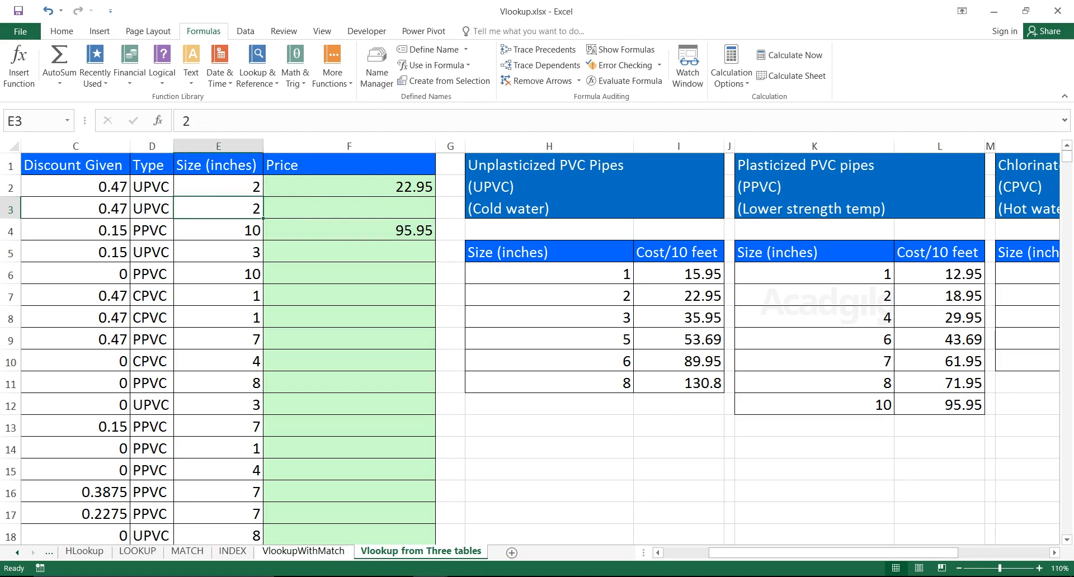
key("Right")
key("Down")
key("ctrl+Down")
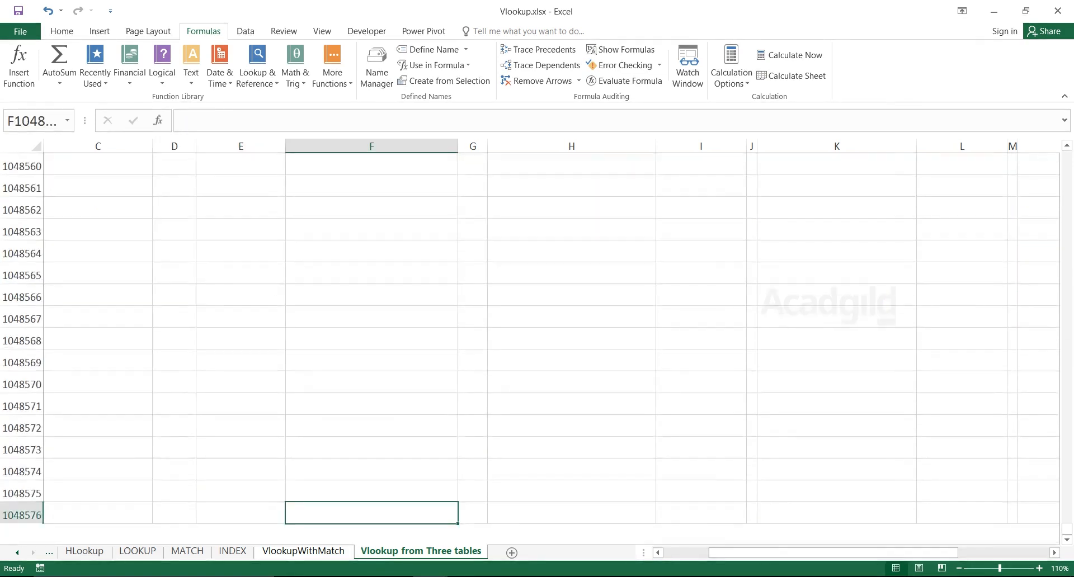
key("ctrl+Up")
key("Left")
key("ctrl+Down")
key("Left")
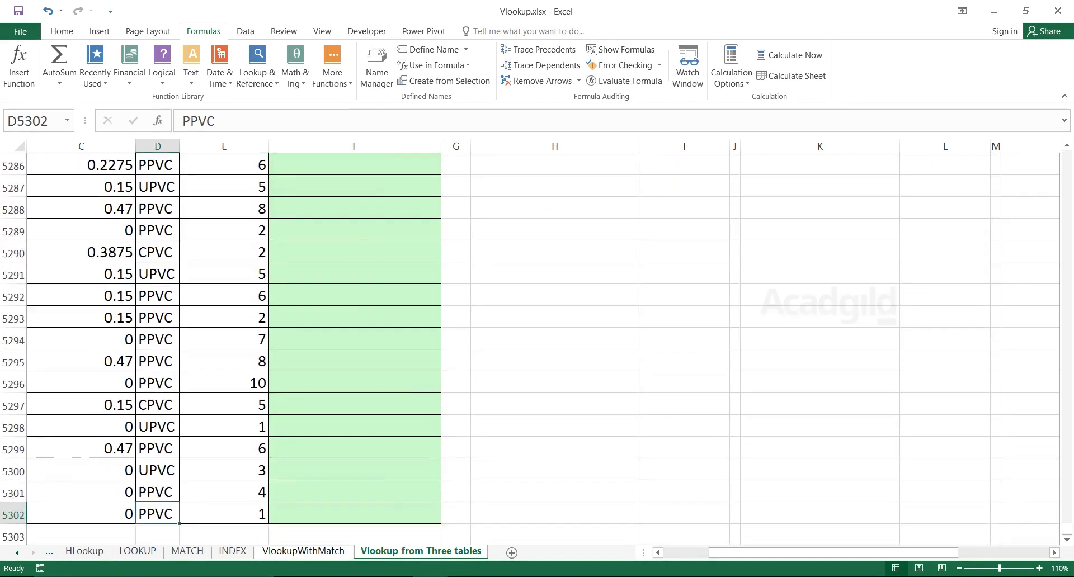
key("ctrl+Left")
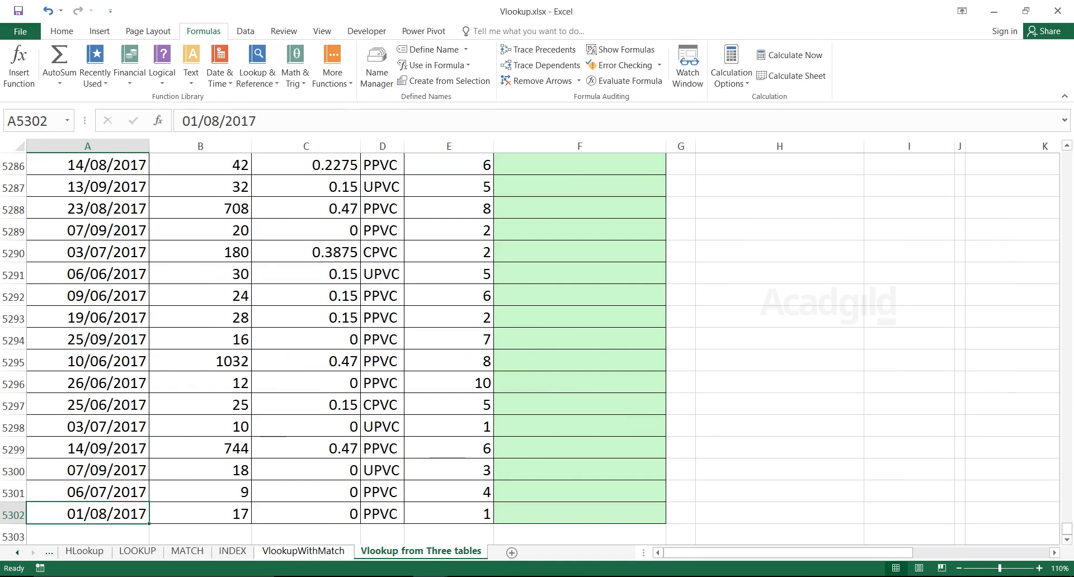
key("Right")
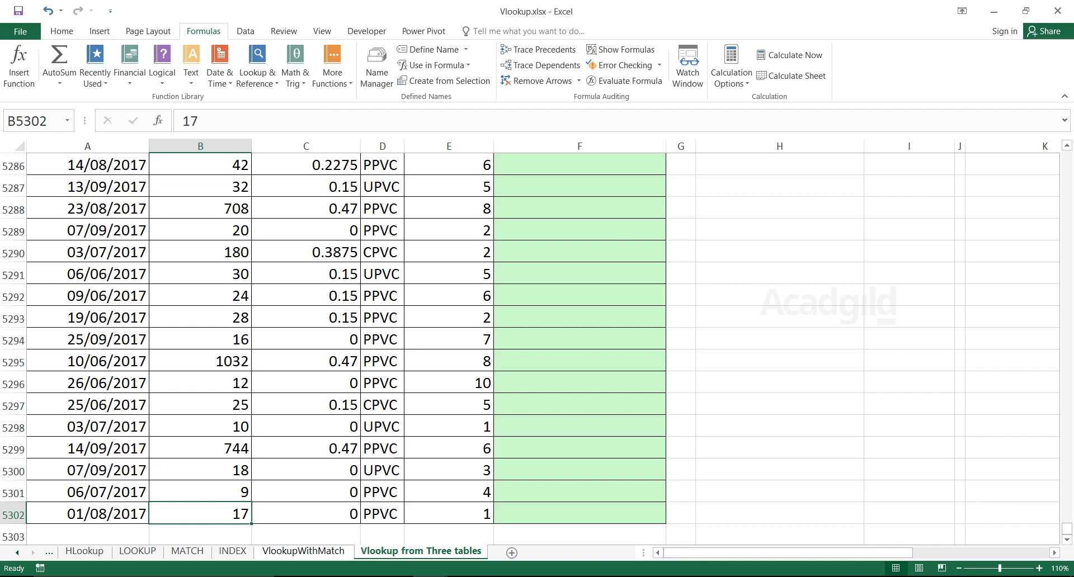
- Clear the manually entered prices from cells F2 to F4 of the Price column
key("Right")
key("Right")
key("Right")
key("Right")
key("ctrl+Up")
key("Up")
key("Up")
key("shift+Down")
key("shift+Down")
key("Delete")
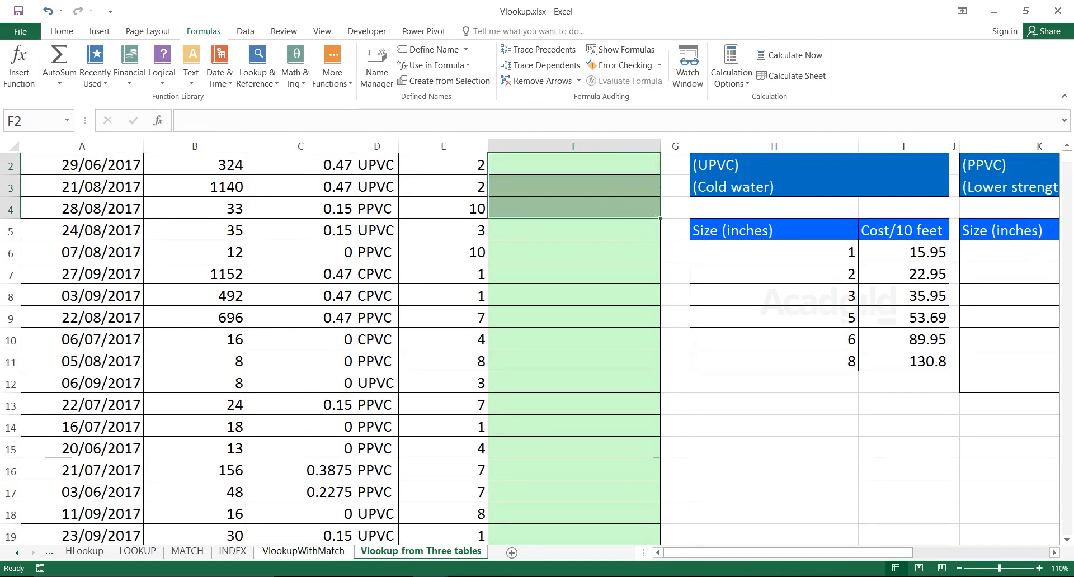
- Review the pipe types listed in the Type column for the transactions in rows 2 to 15
key("Left")
key("Up")
key("Left")
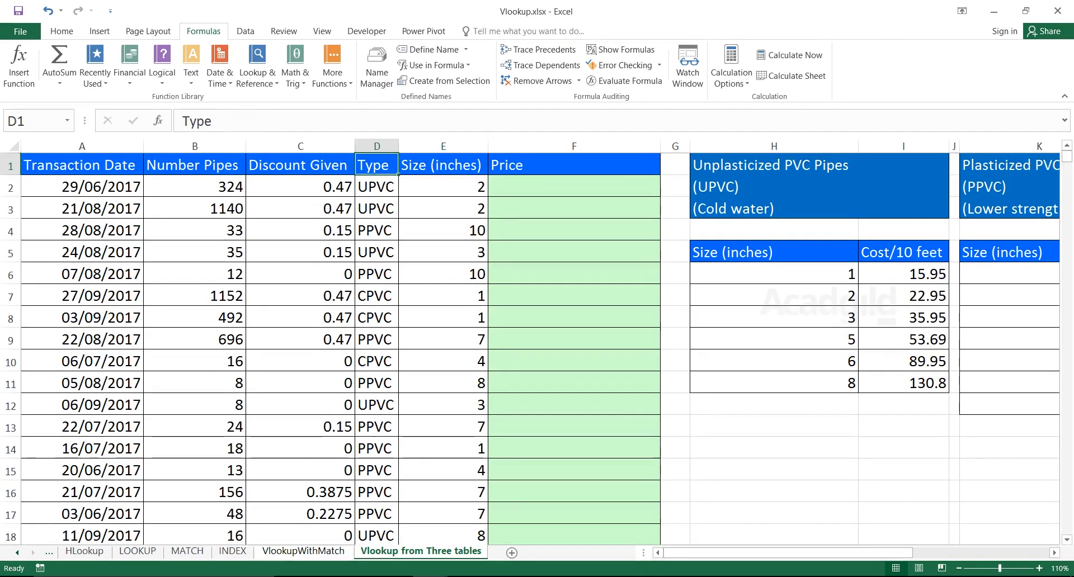
key("Down")
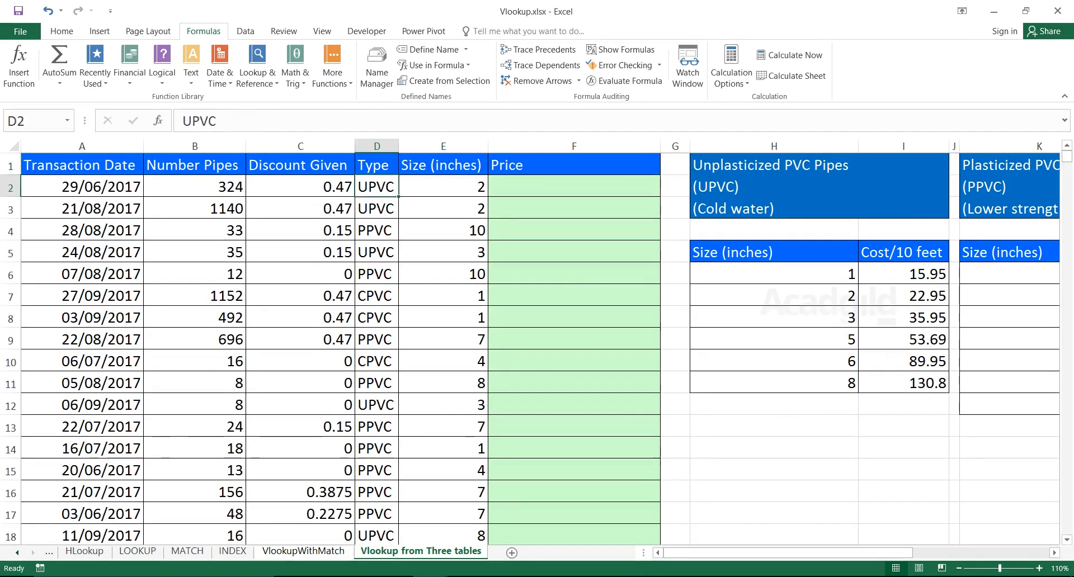
key("Down")
key("Down")
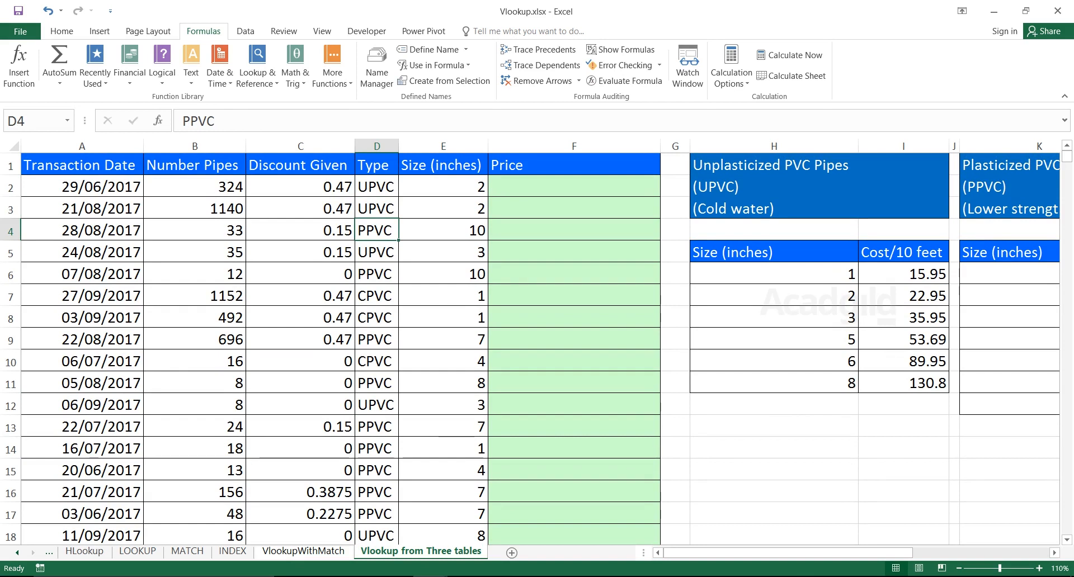
key("Down")
key("Down")
key("Down")
left_click_drag(376, 186, 376, 470)
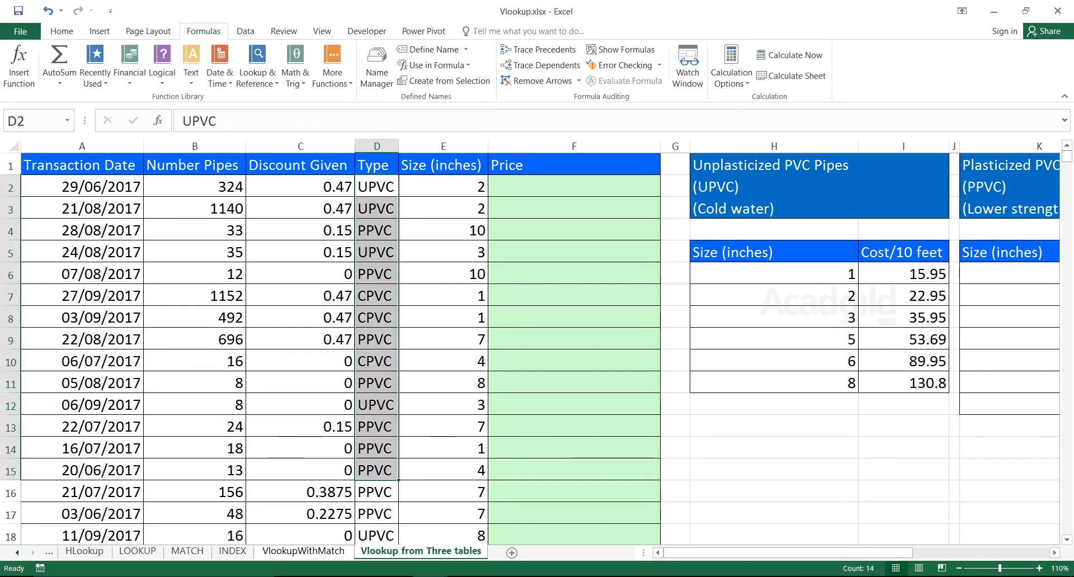
- Name the UPVC table's size and cost range H6:I11 as UPVC
left_click_drag(774, 253, 1009, 384)
left_click(774, 339)
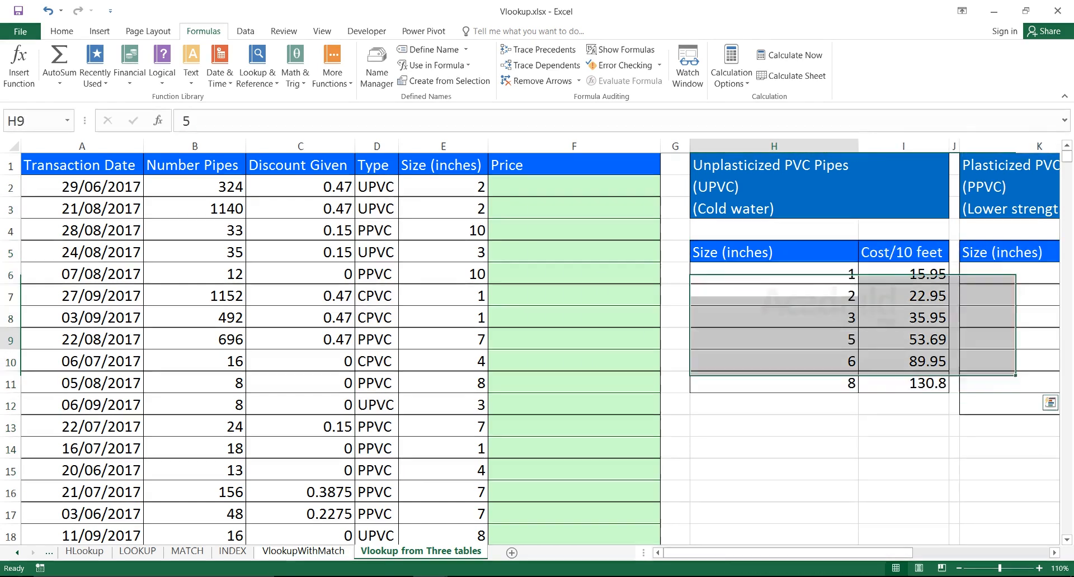
key("Right")
key("Right")
key("Right")
key("Right")
key("Right")
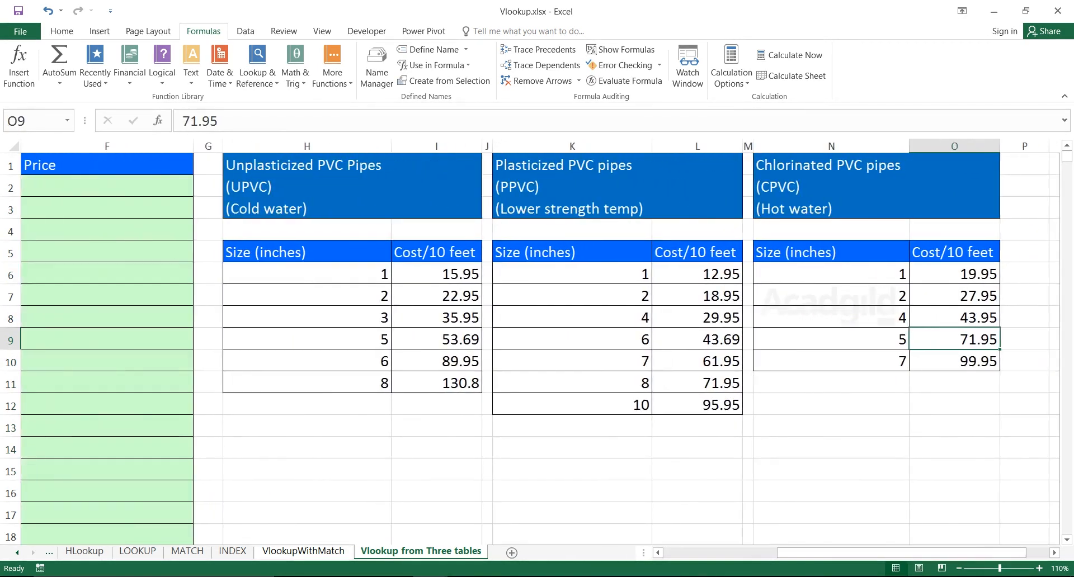
left_click_drag(336, 275, 437, 384)
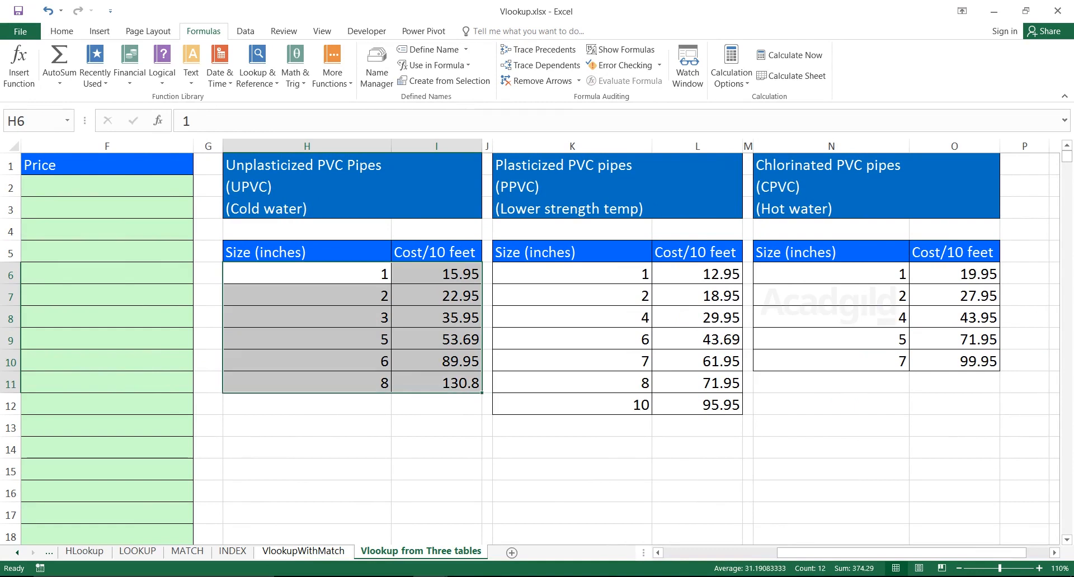
left_click(24, 121)
type("UPVS")
key("BackSpace")
type("C")
key("Return")
- Name the PPVC table's size and cost range K6:L12 as PPVC
left_click_drag(570, 274, 696, 404)
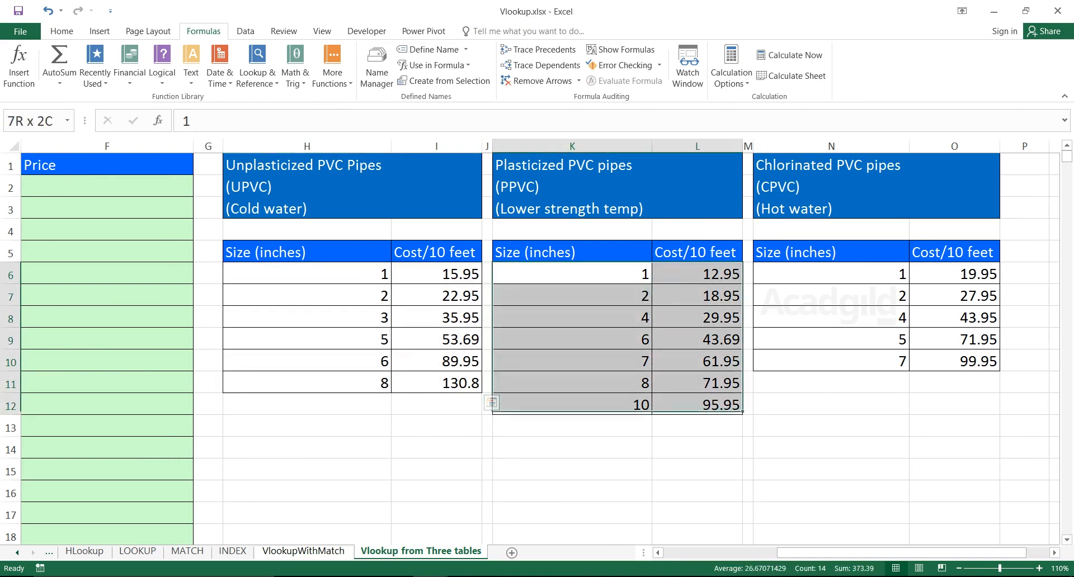
left_click(34, 121)
type("PPVC")
key("Return")
- Name the CPVC table's size and cost range N6:O10 as CPVC
left_click_drag(831, 274, 955, 362)
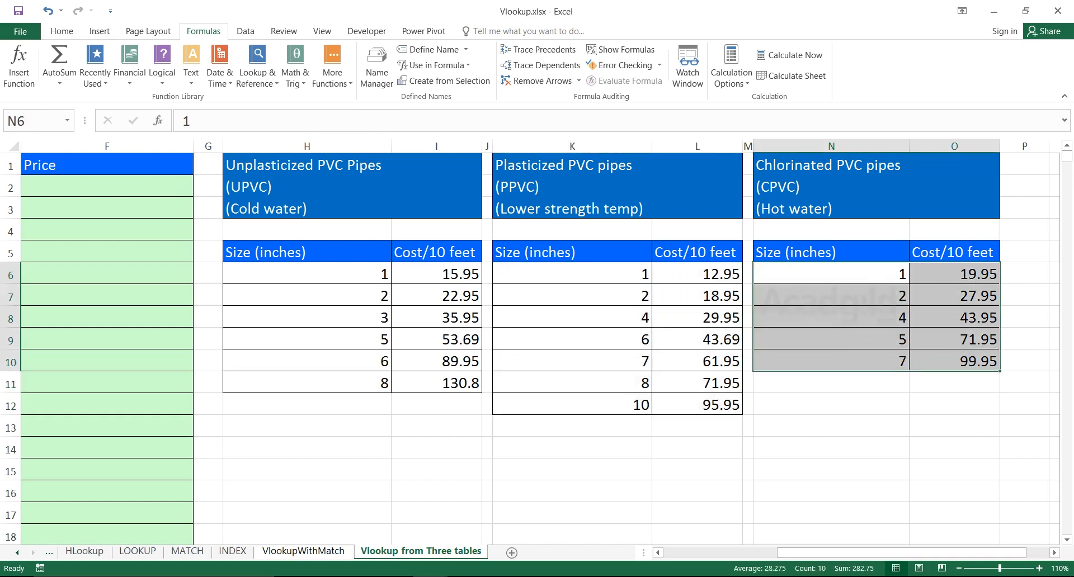
left_click(31, 121)
type("CPVC")
key("Return")
- Compare the Type entries in D2 and D4 with the Price cells F2 and F4 that depend on them
key("Left")
key("Left")
key("Left")
key("Left")
key("Left")
key("Left")
key("Left")
key("Left")
key("Right")
key("Right")
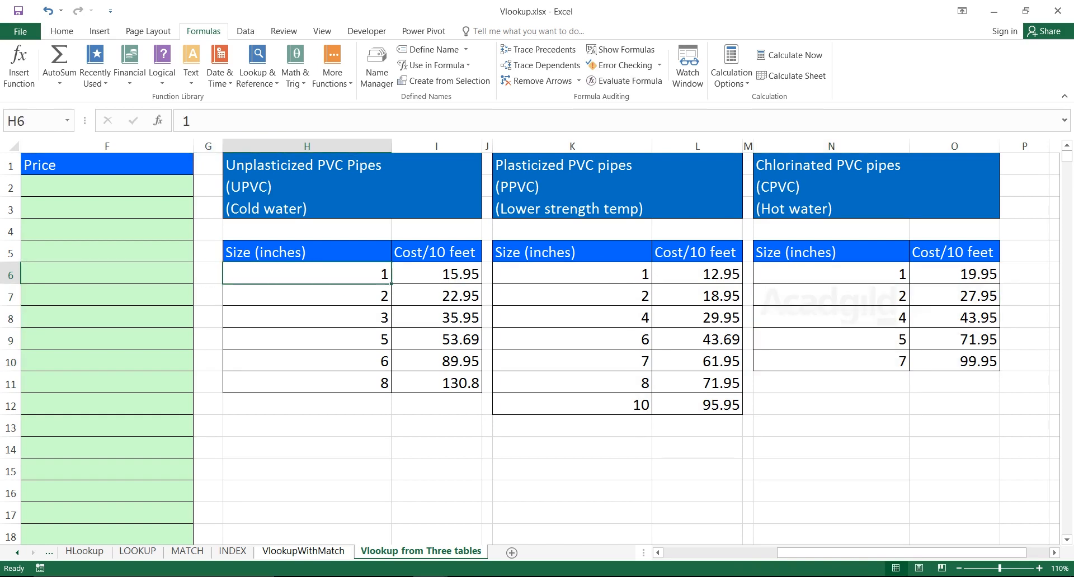
key("Left")
key("Left")
key("Left")
key("Left")
key("Left")
key("Left")
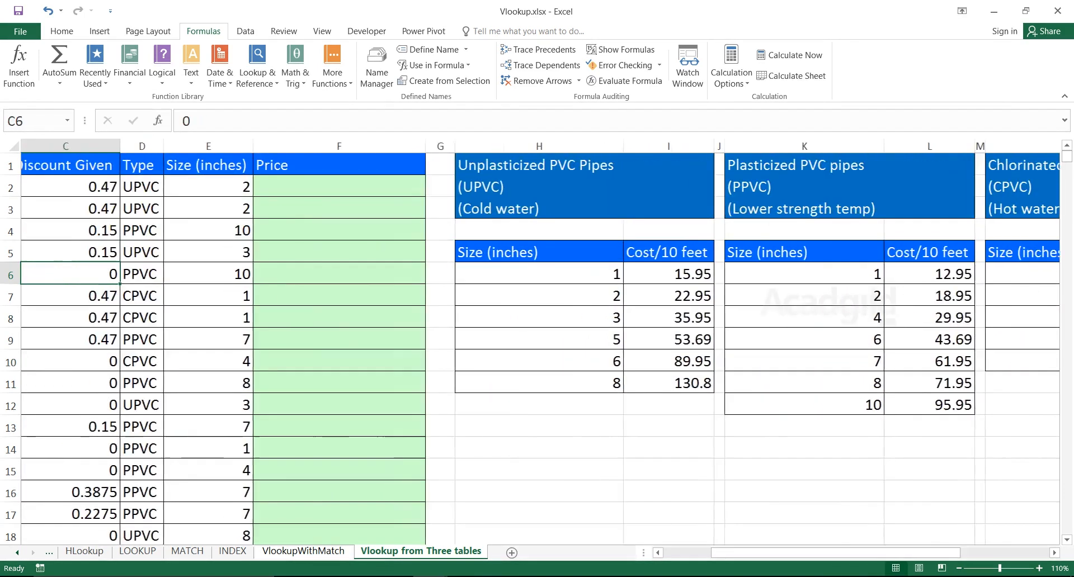
left_click(255, 186)
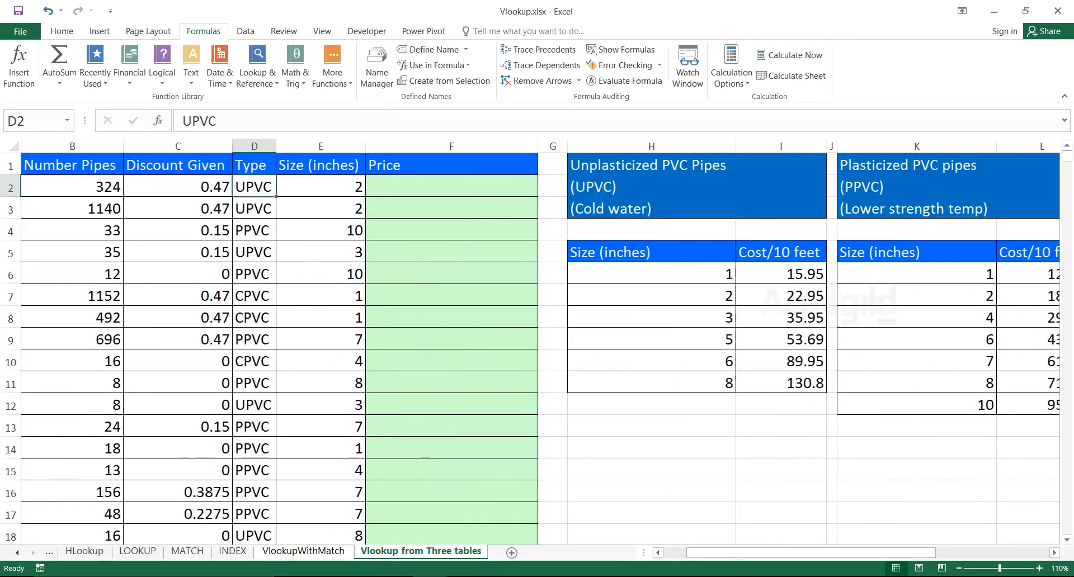
left_click(451, 186)
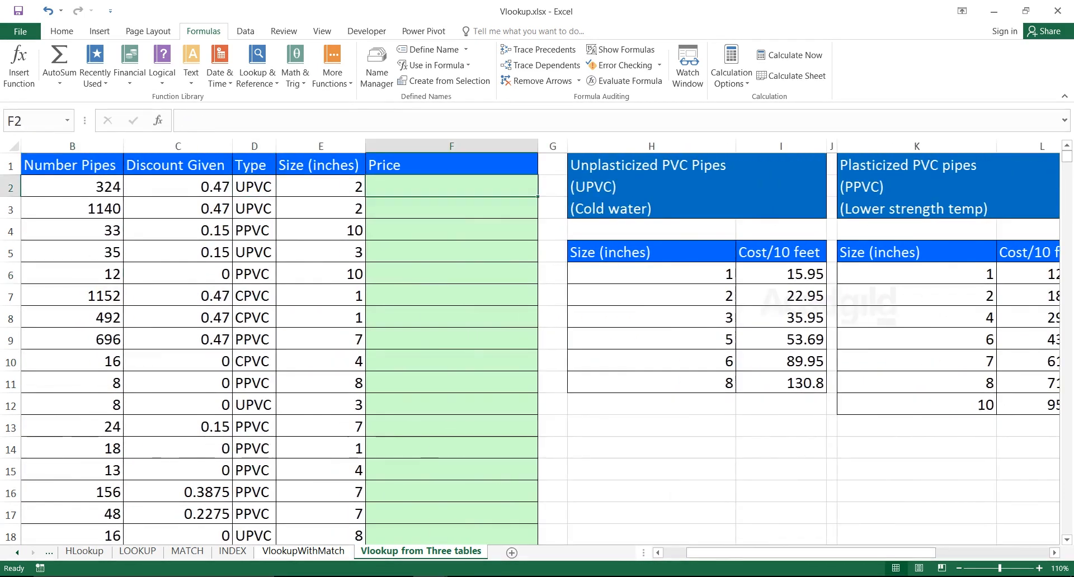
left_click(255, 231)
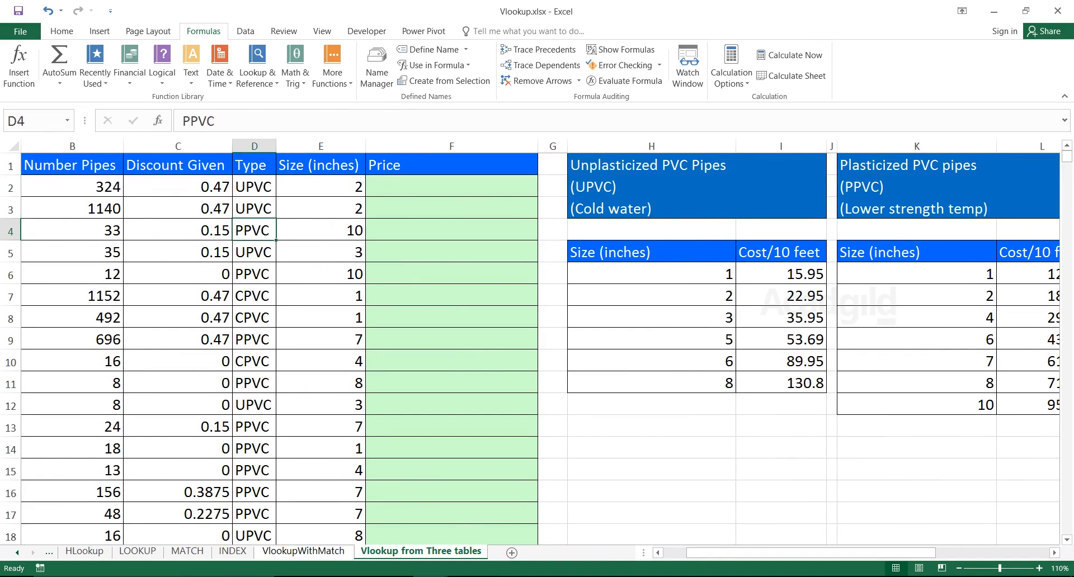
left_click(451, 231)
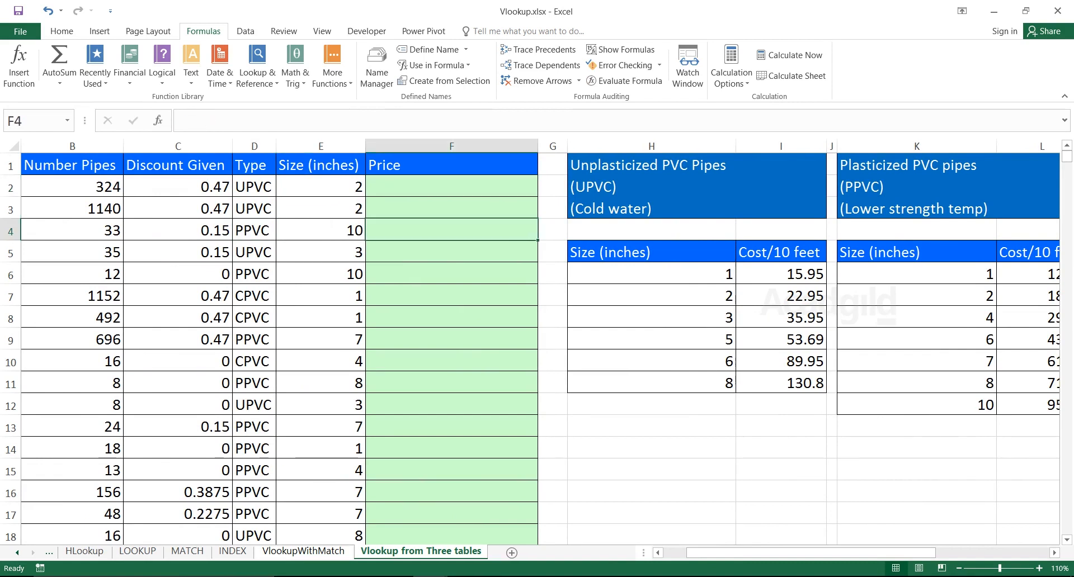
left_click(255, 187)
left_click(452, 187)
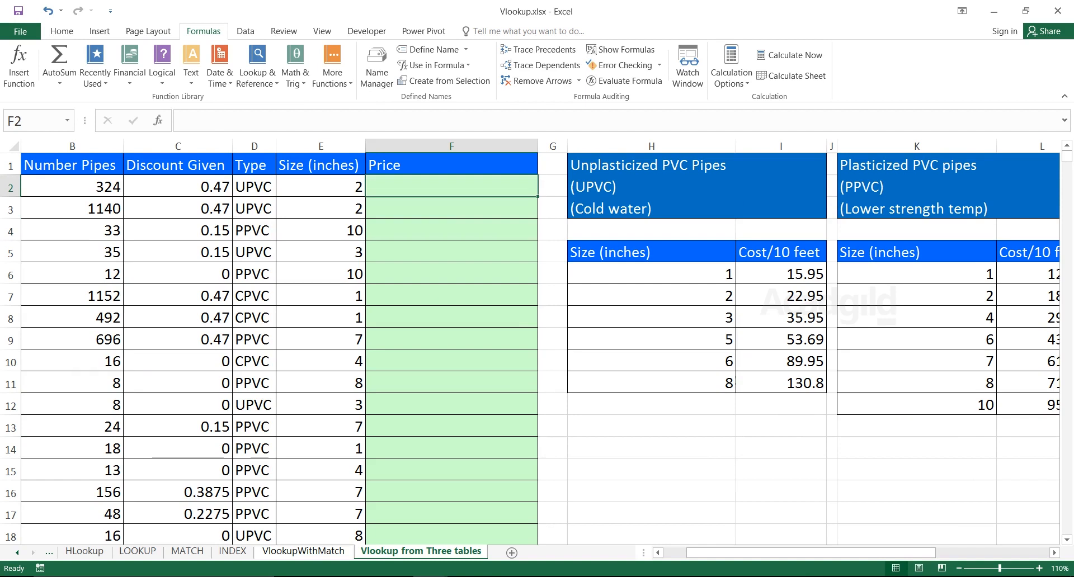
left_click(255, 187)
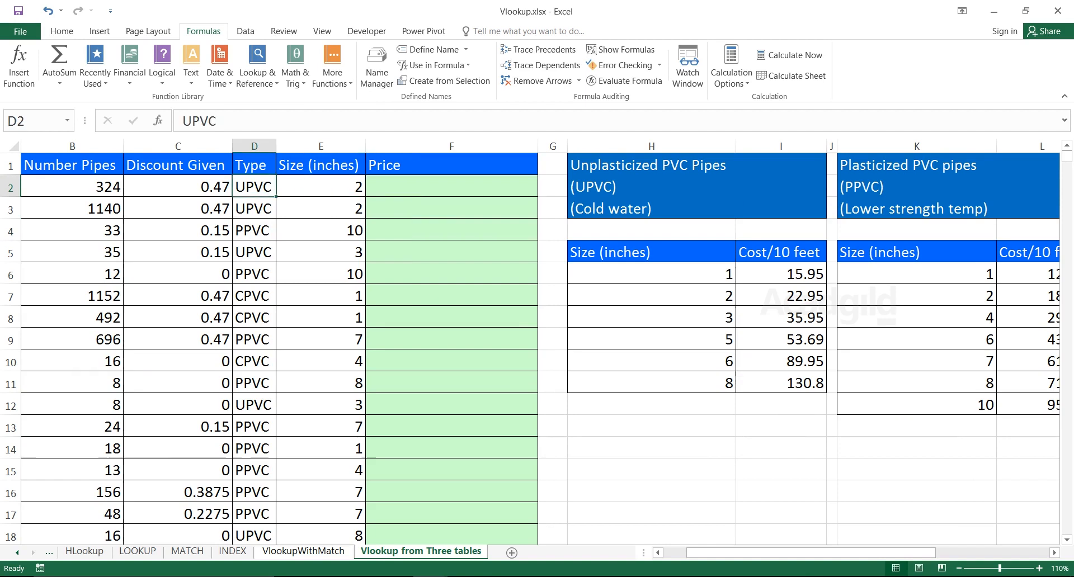
left_click(451, 187)
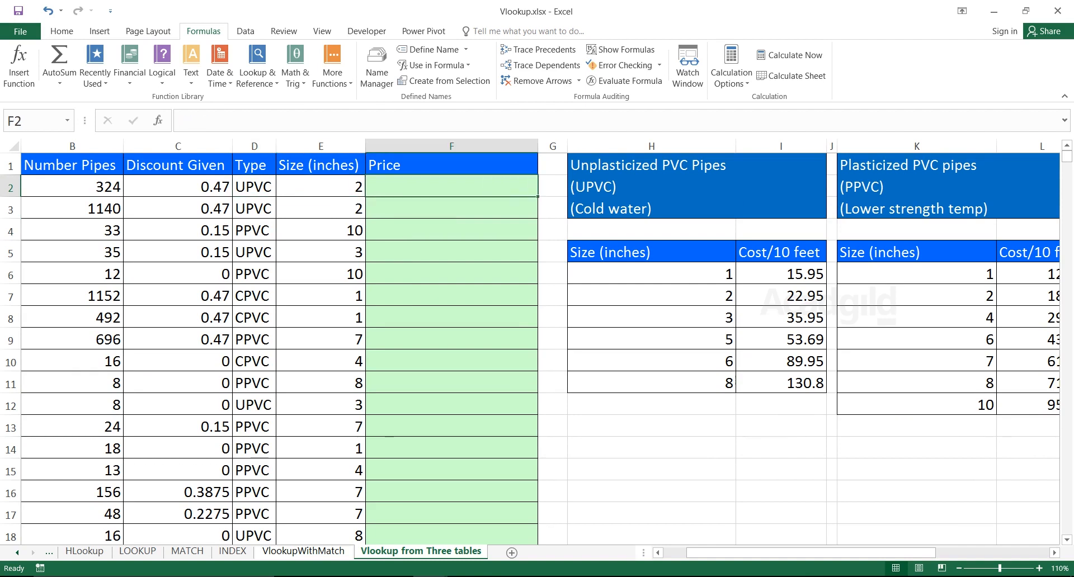
- Compare the Type entries in D2, D4 and D5 with the name of the UPVC table's range
left_click(254, 186)
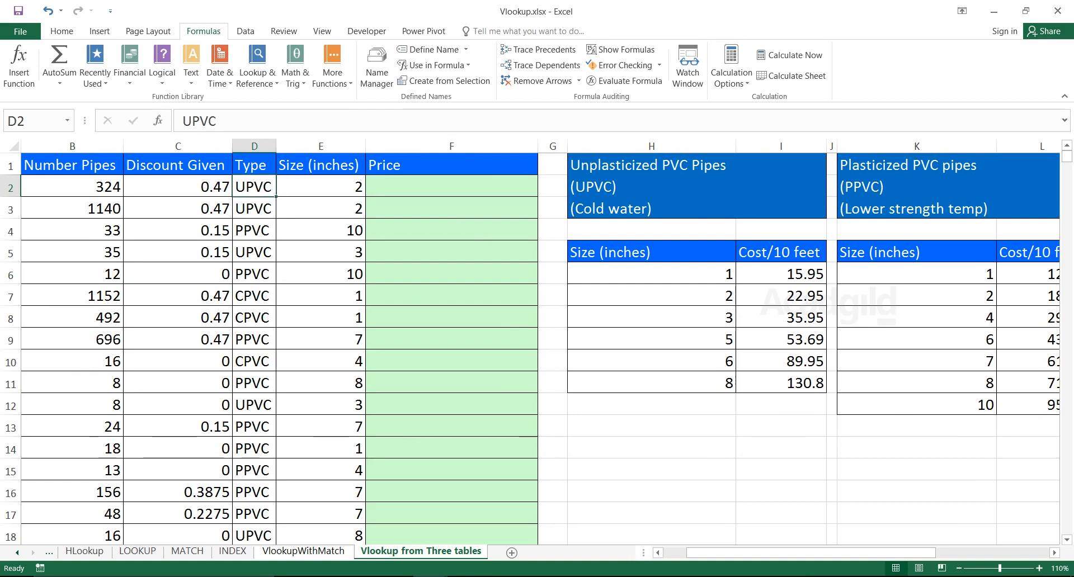
left_click_drag(652, 274, 781, 383)
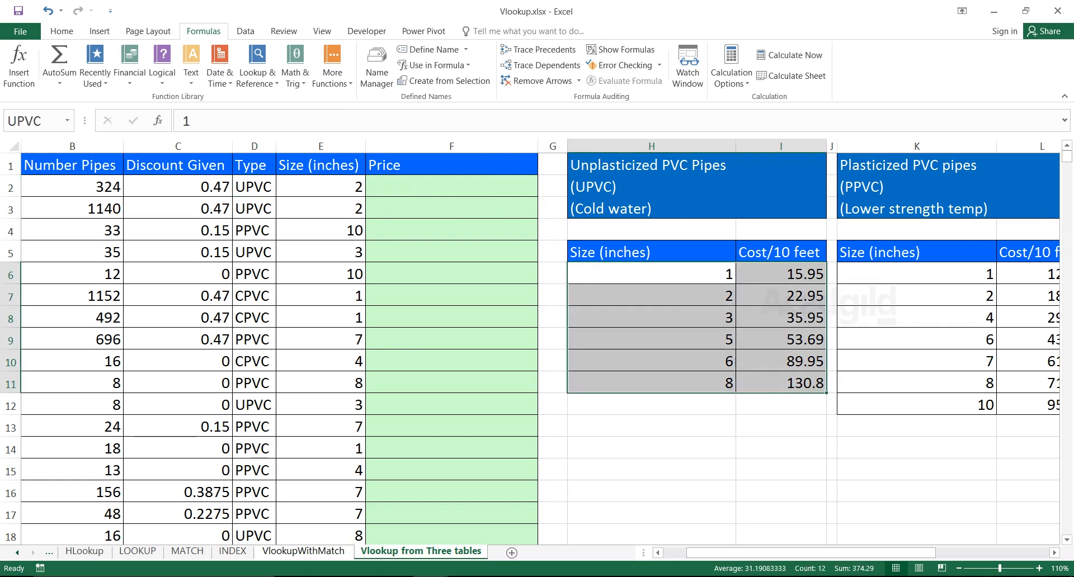
left_click(254, 252)
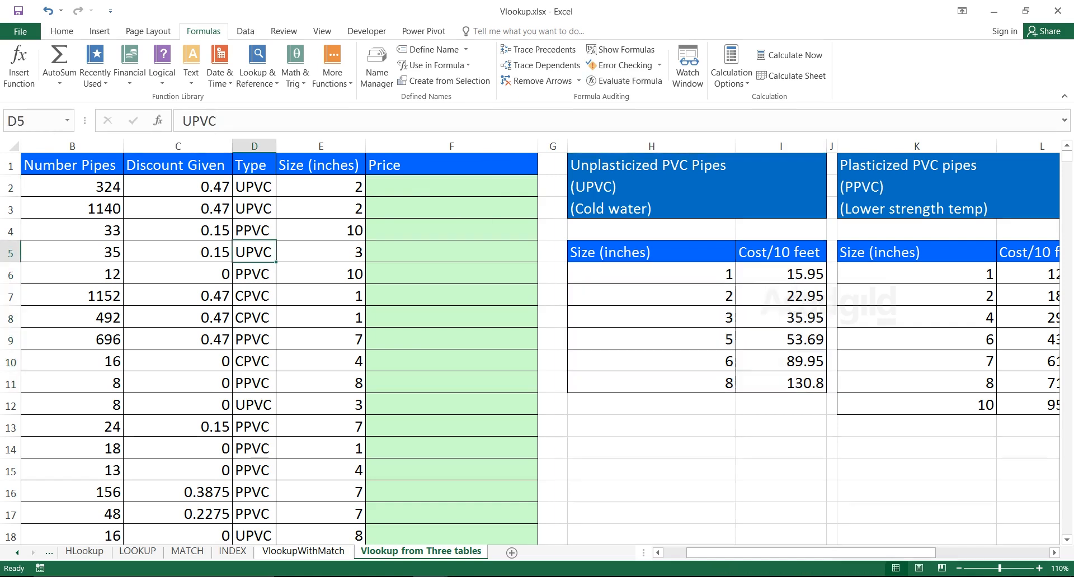
left_click(255, 230)
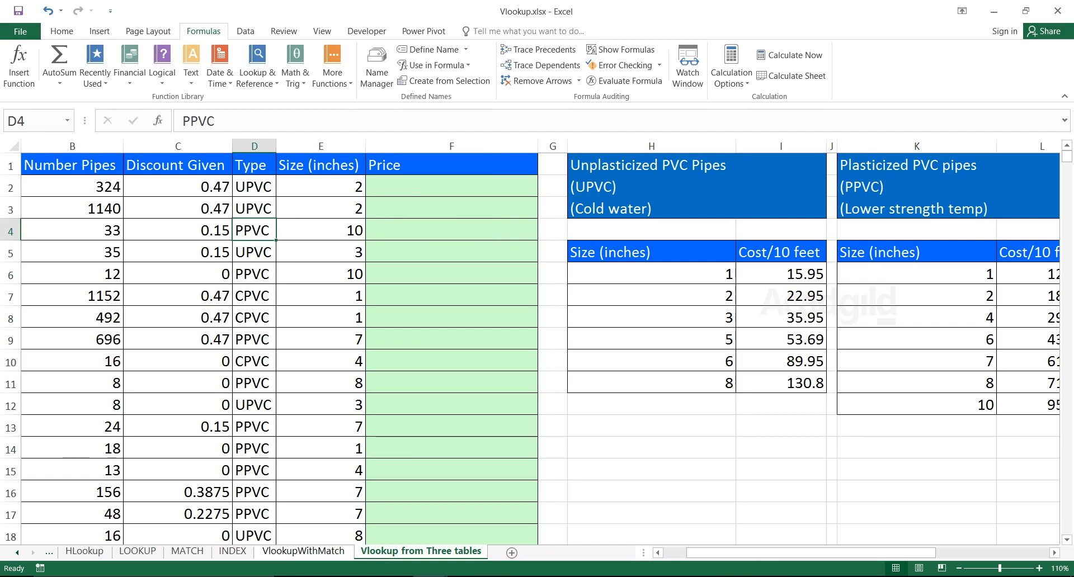
- Start a VLOOKUP formula in the first Price cell F2 with the size in E2 as its lookup value
left_click_drag(917, 274, 939, 405)
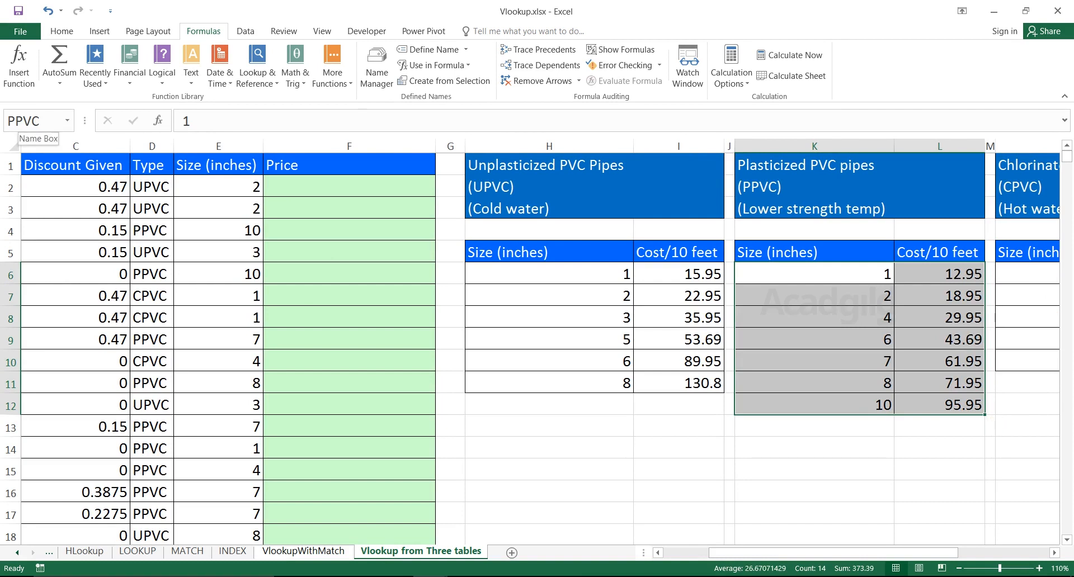
left_click(349, 187)
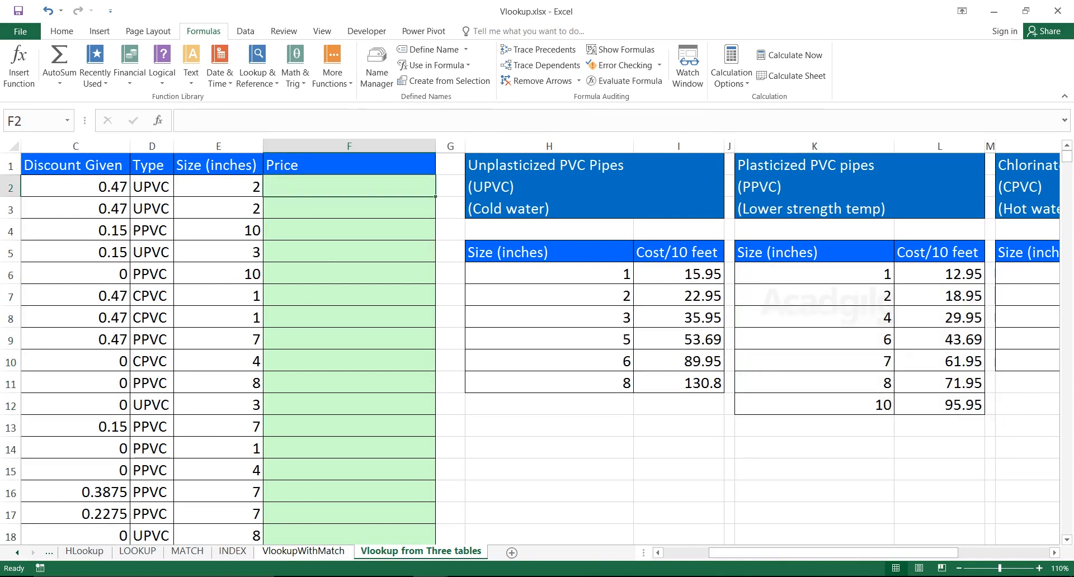
type("=vlook")
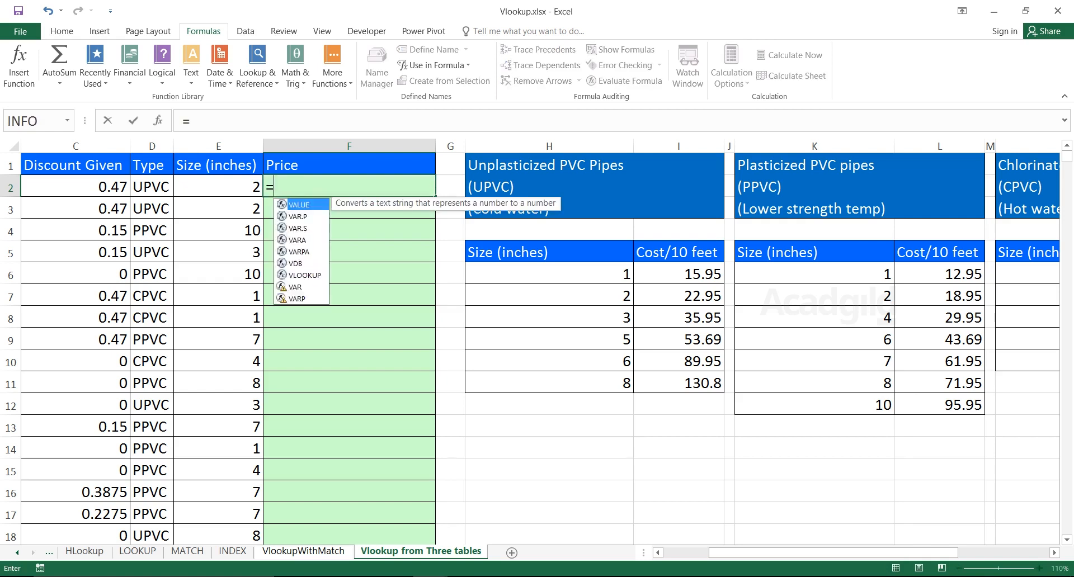
key("Tab")
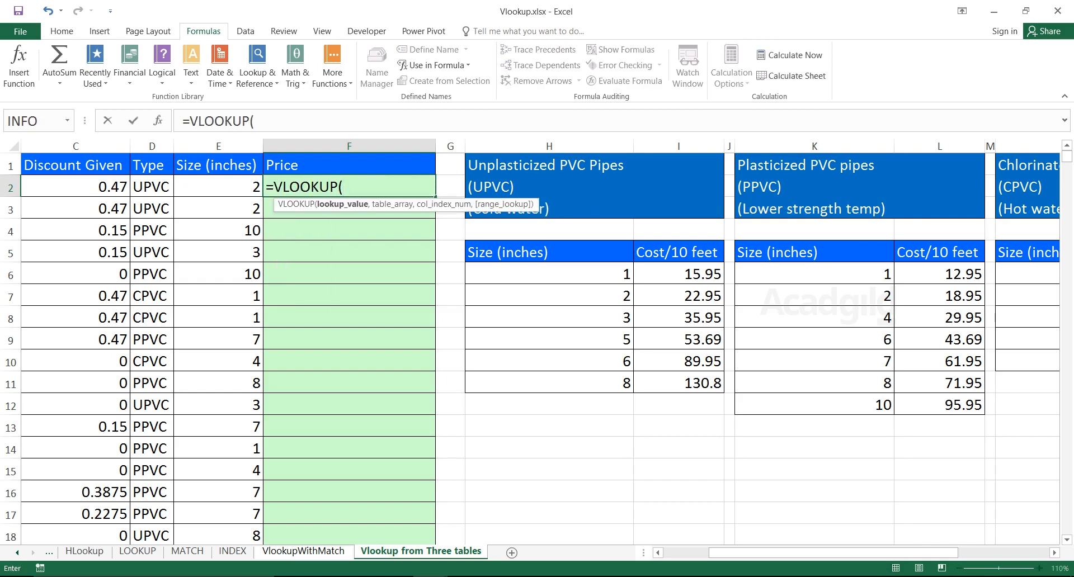
left_click(218, 187)
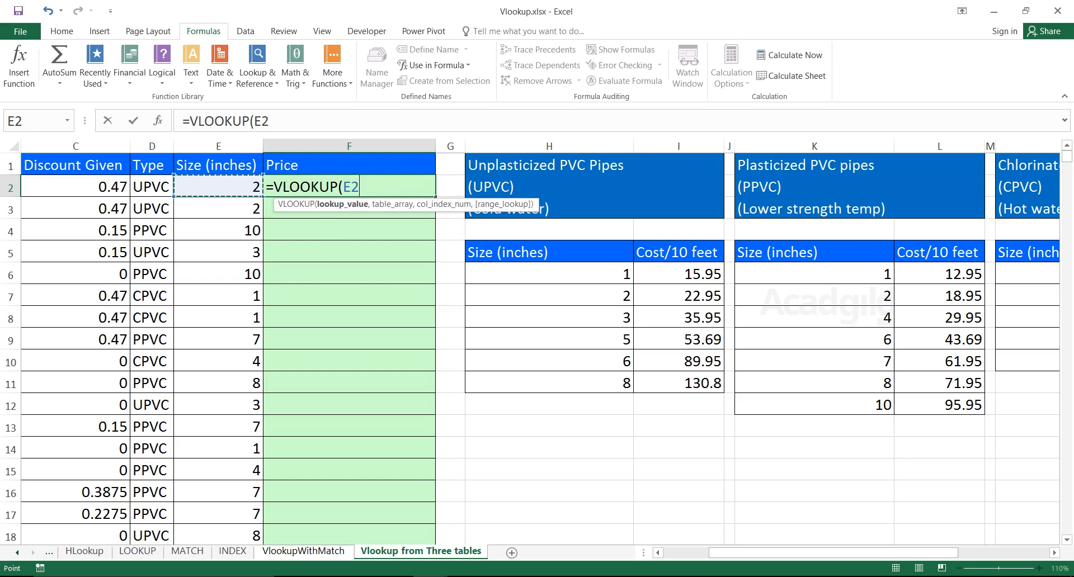
type(",")
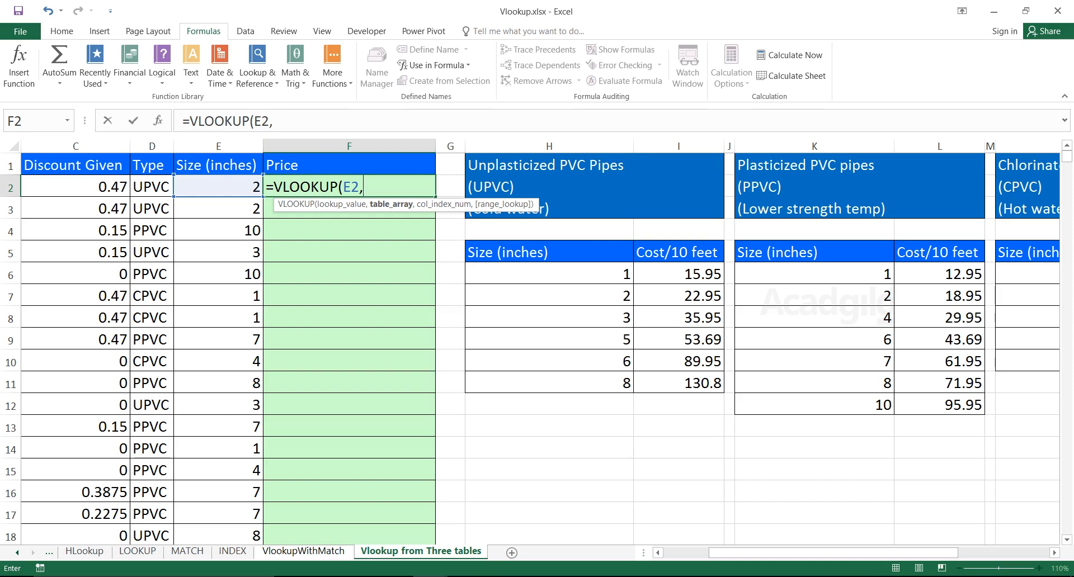
- Complete the F2 formula as =VLOOKUP(E2,INDIRECT(D2),2), taking the table array from the type in D2
type("Indire")
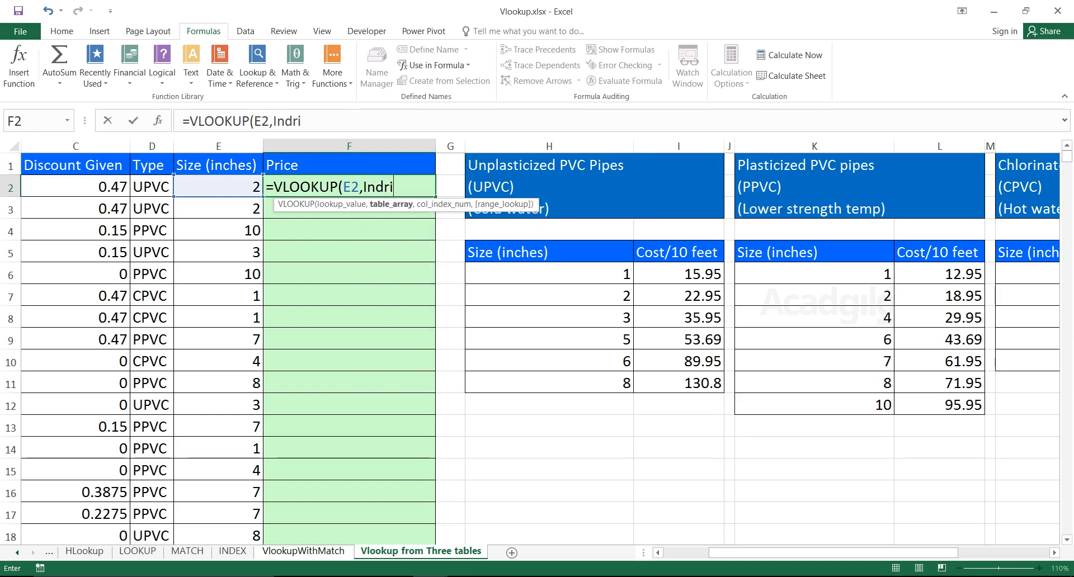
type("ct")
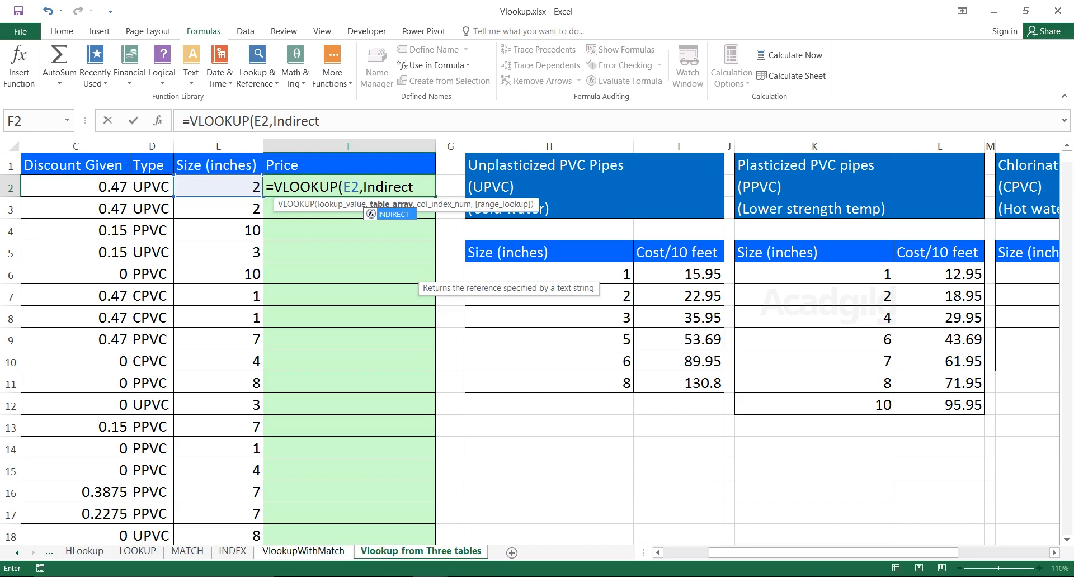
key("Tab")
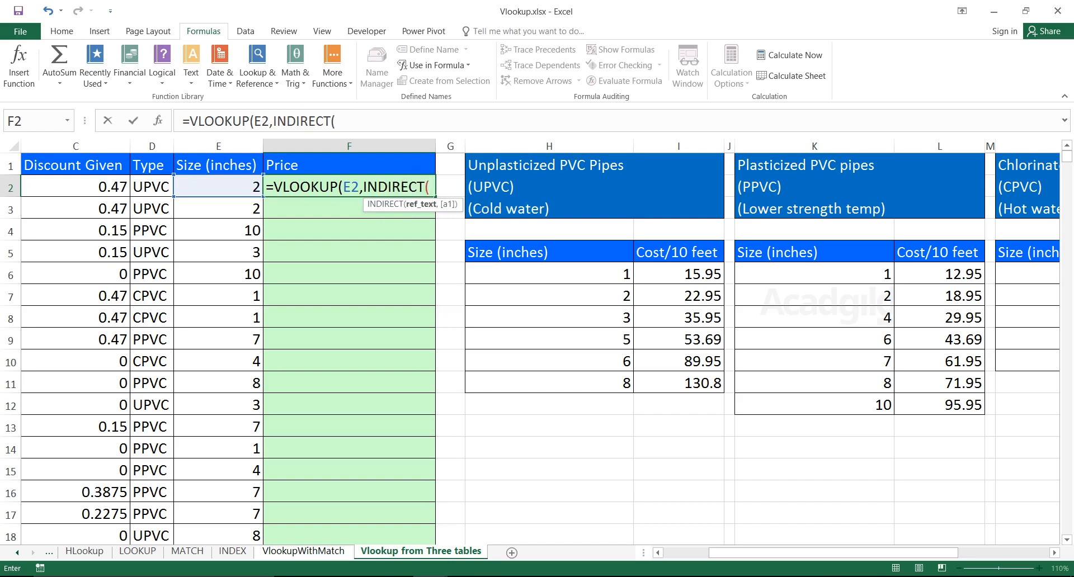
key("Left")
key("Left")
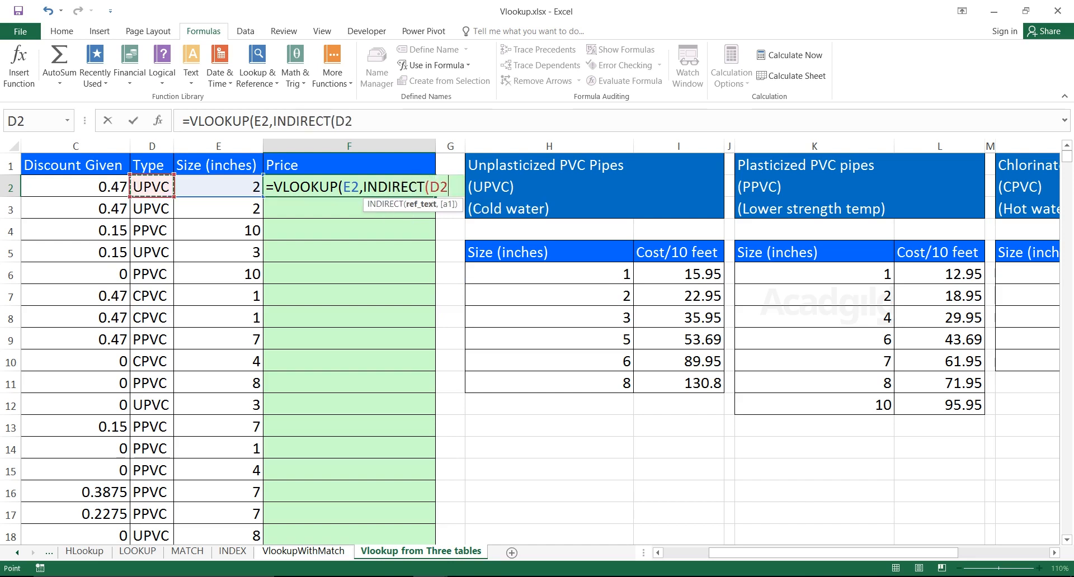
type("),")
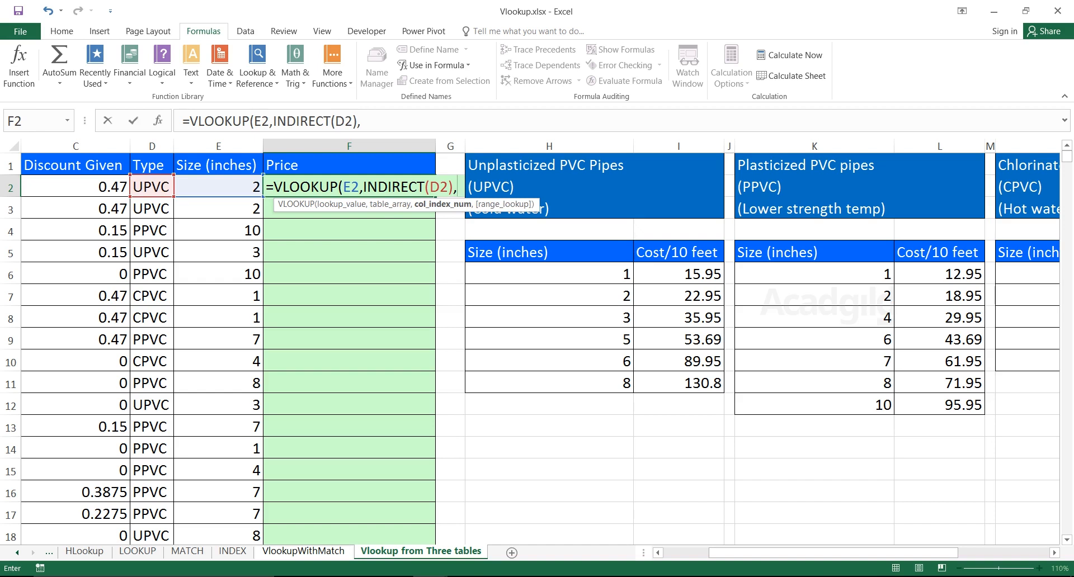
type("2")
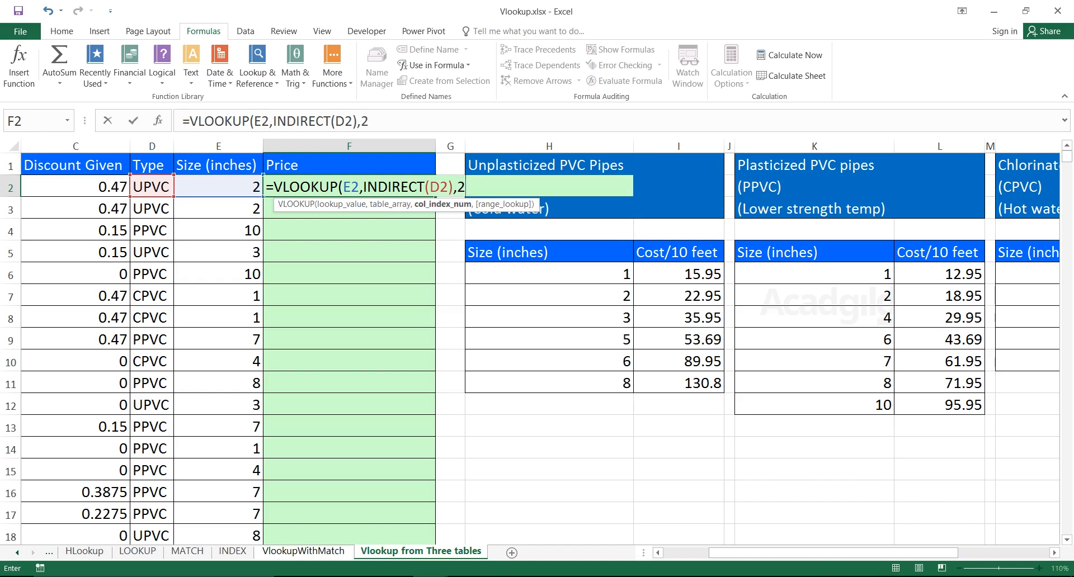
type(")")
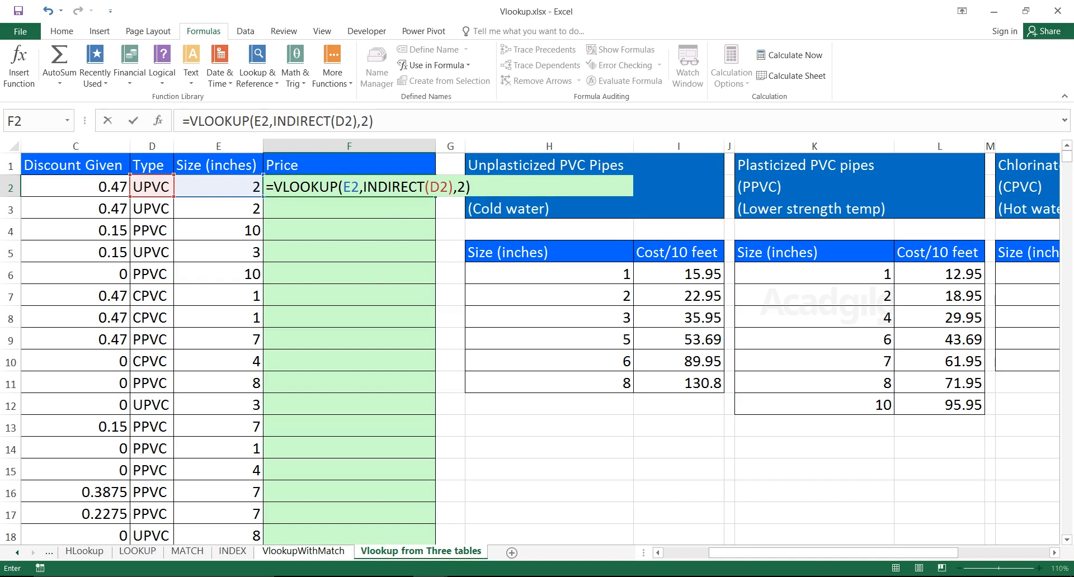
key("ctrl+Return")
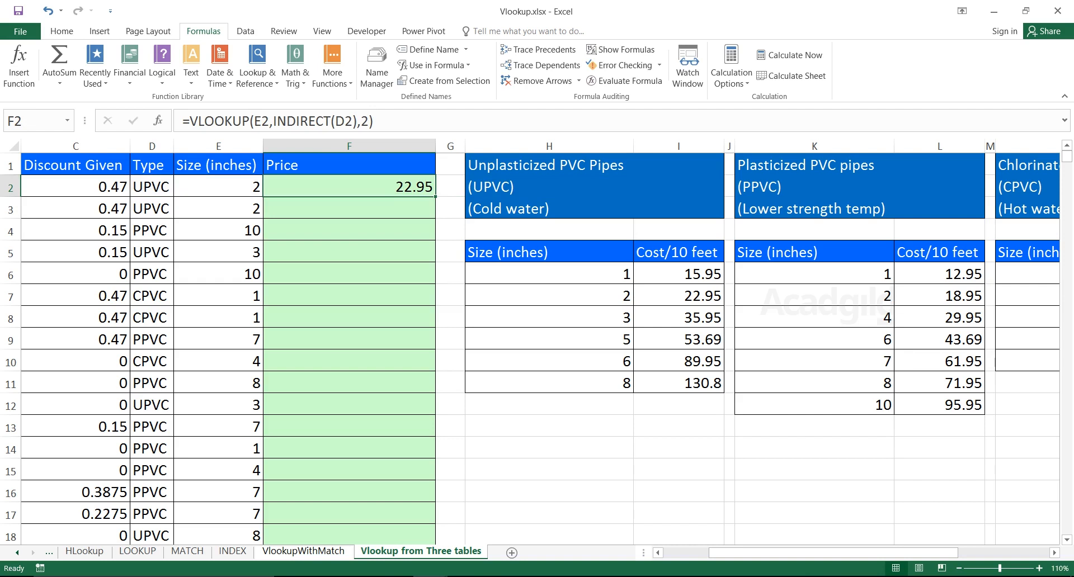
- Fill the F2 price formula down to F7 as a trial, and clear F3:F7
left_click_drag(435, 196, 430, 296)
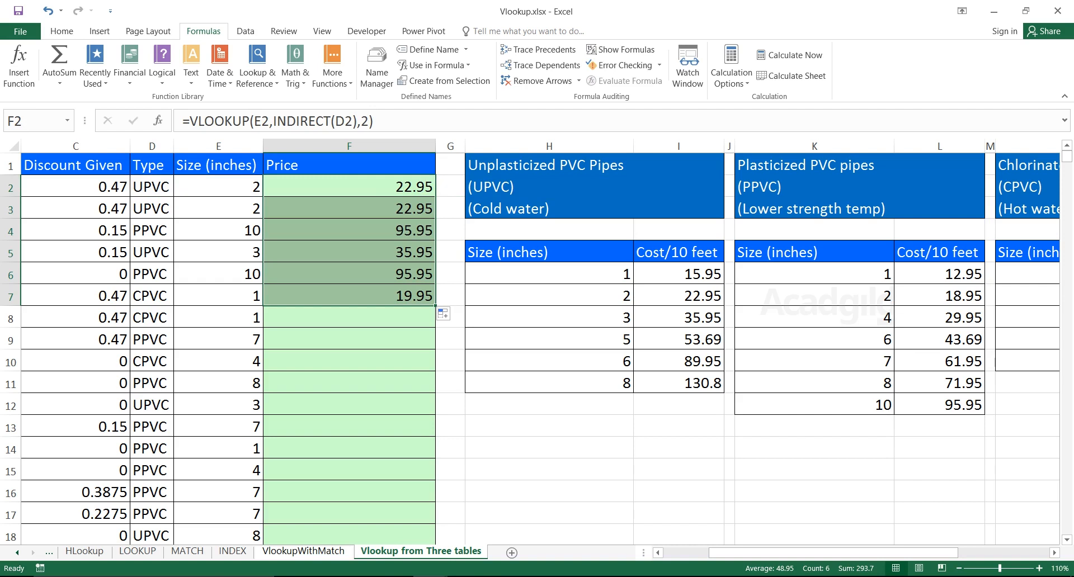
left_click_drag(349, 208, 349, 295)
key("Delete")
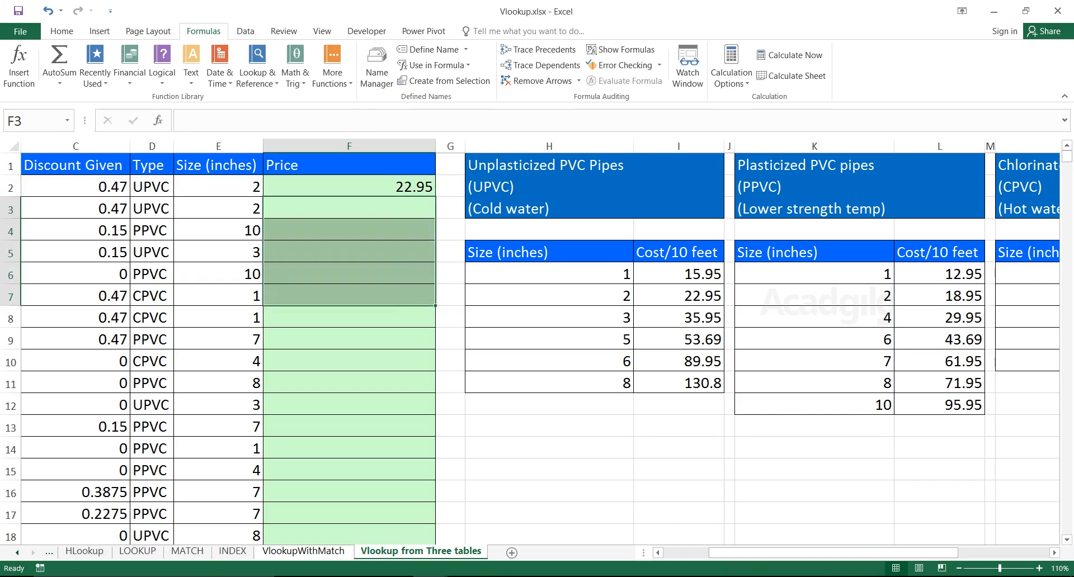
- Fill the F2 price formula down the whole Price column and check that it reaches the last transaction row
left_click(358, 187)
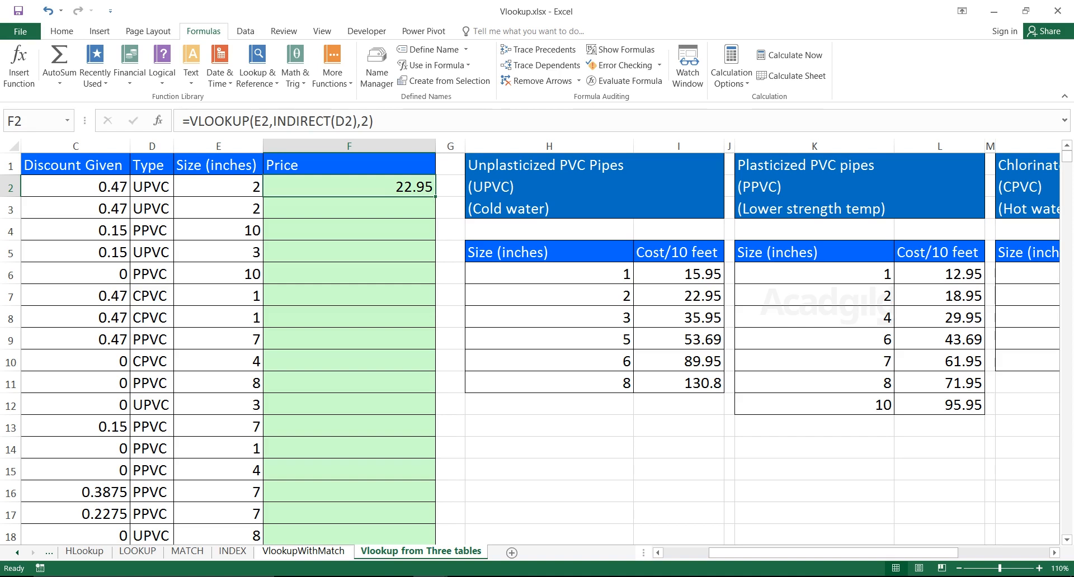
double_click(436, 197)
left_click(386, 208)
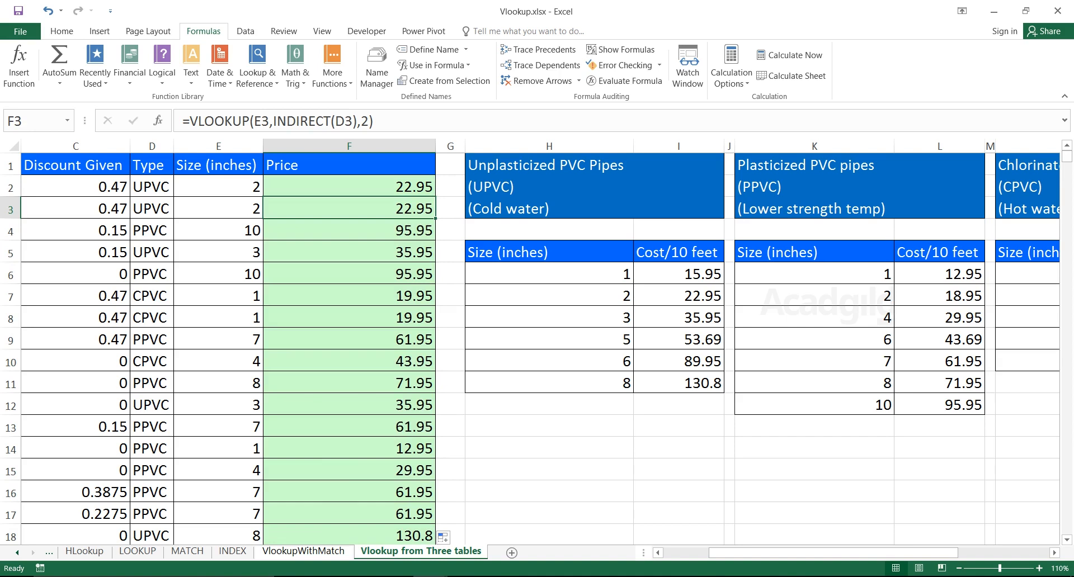
key("ctrl+Down")
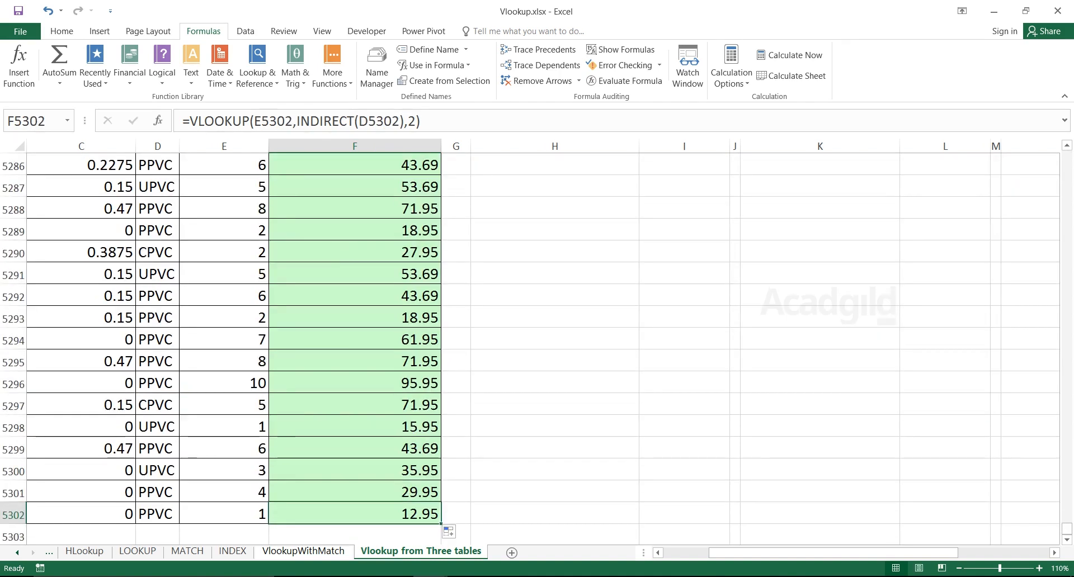
key("ctrl+Left")
key("ctrl+Right")
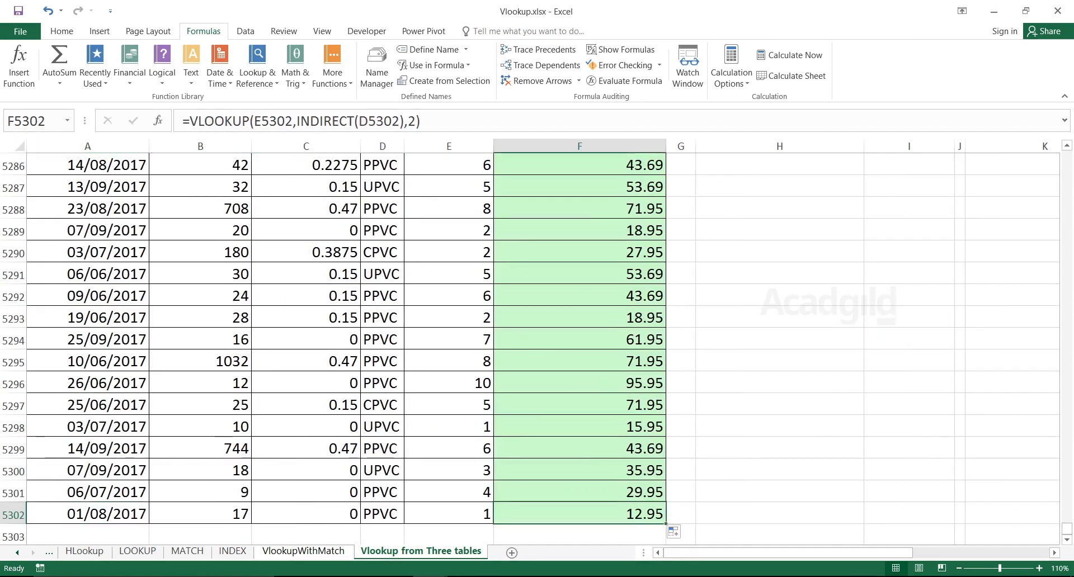
key("ctrl+Up")
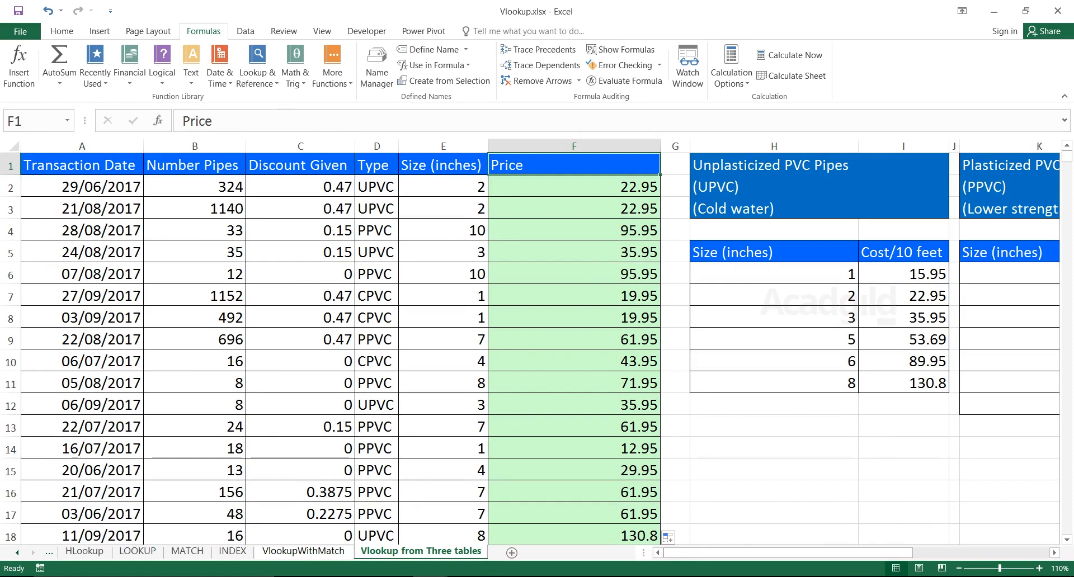
key("Down")
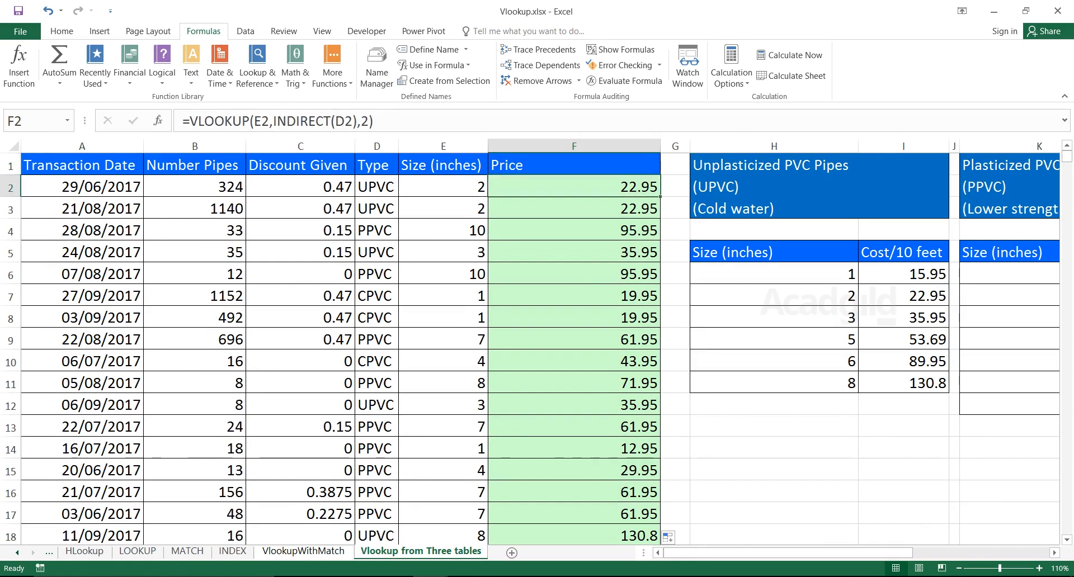
- Check the prices of the PPVC pipes in rows 4 and 13 against the size 10 and size 7 rows of the PPVC table
left_click_drag(377, 231, 444, 230)
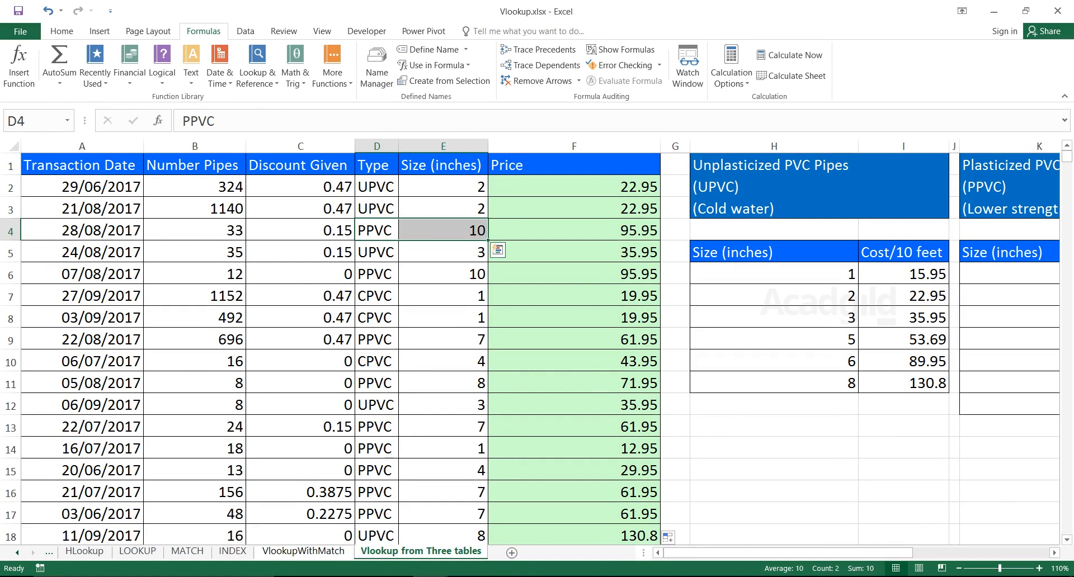
left_click(574, 230)
left_click(1010, 405)
key("Right")
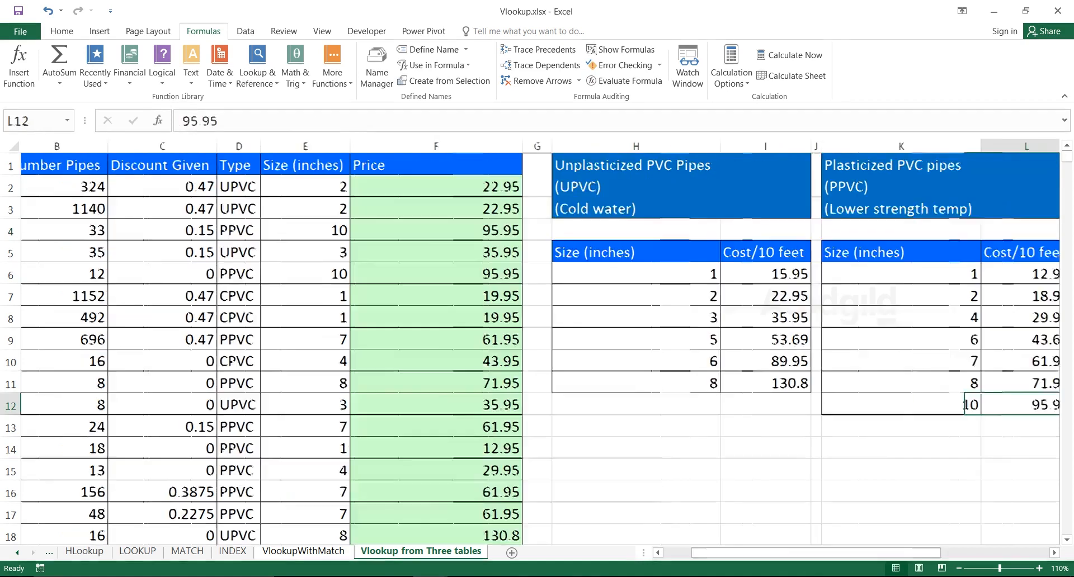
key("Right")
left_click(814, 186)
left_click_drag(858, 404, 941, 405)
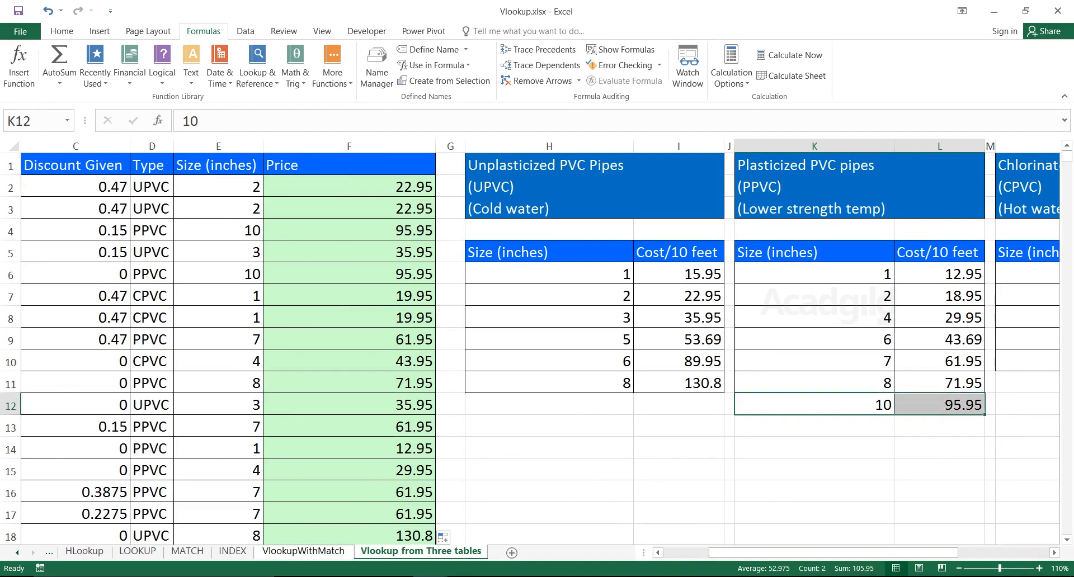
left_click_drag(152, 427, 350, 427)
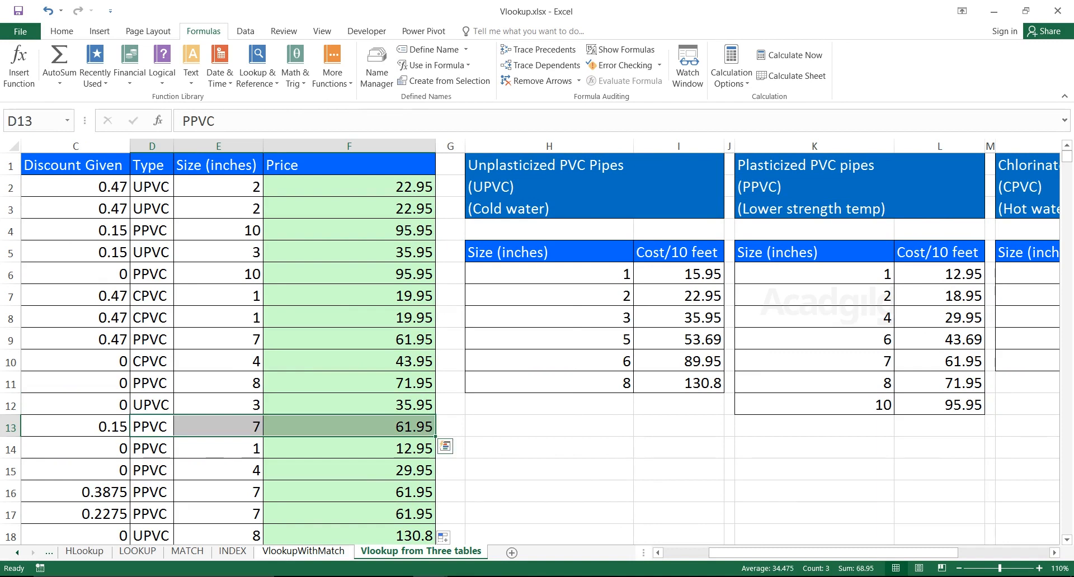
left_click(814, 187)
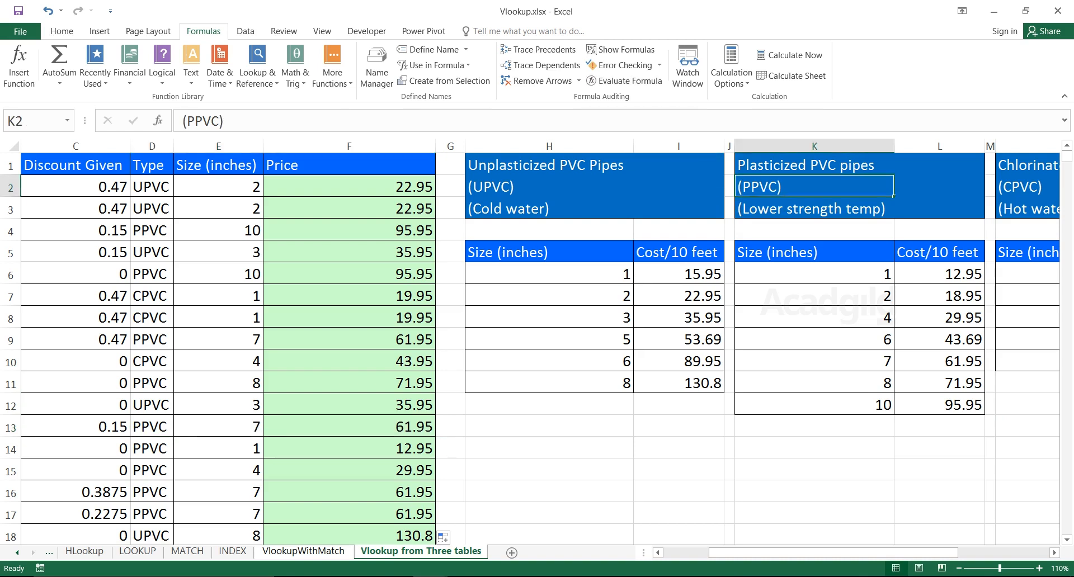
left_click_drag(815, 362, 939, 361)
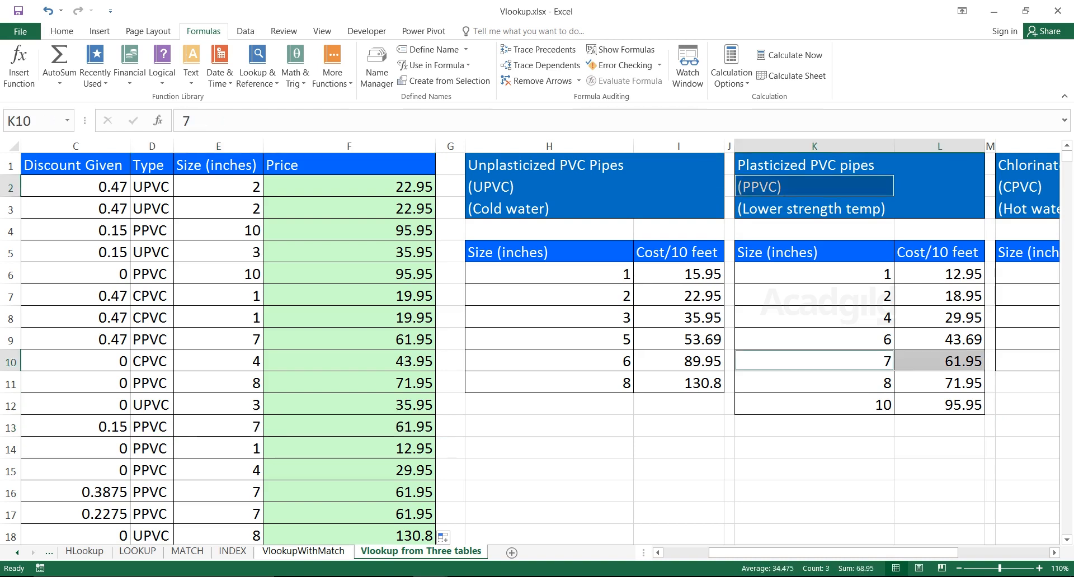
- Clear all the price formulas in column F from F2 down, keeping the Price header
left_click(349, 186)
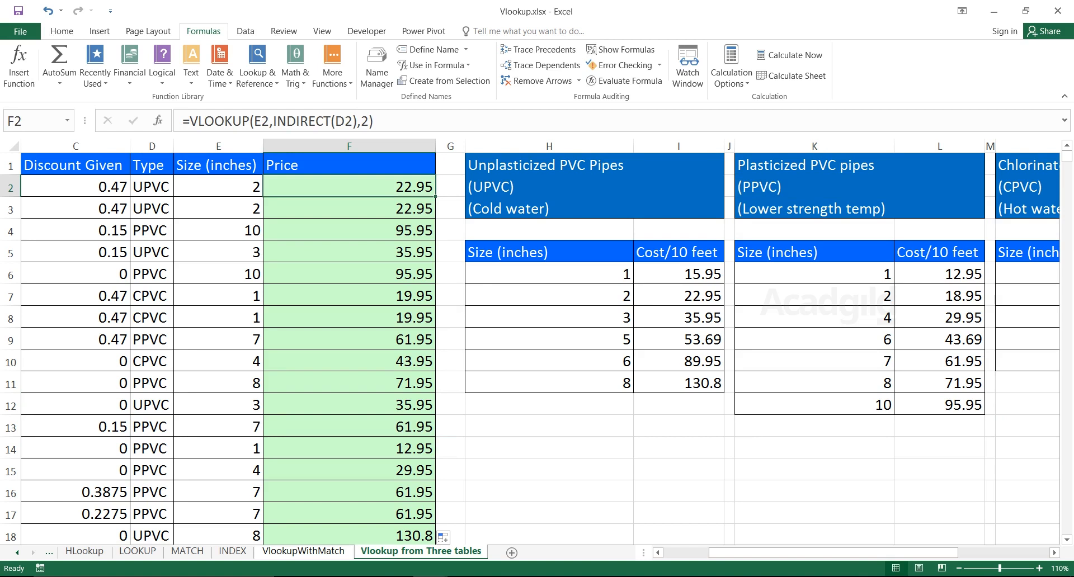
key("ctrl+Down")
key("Up")
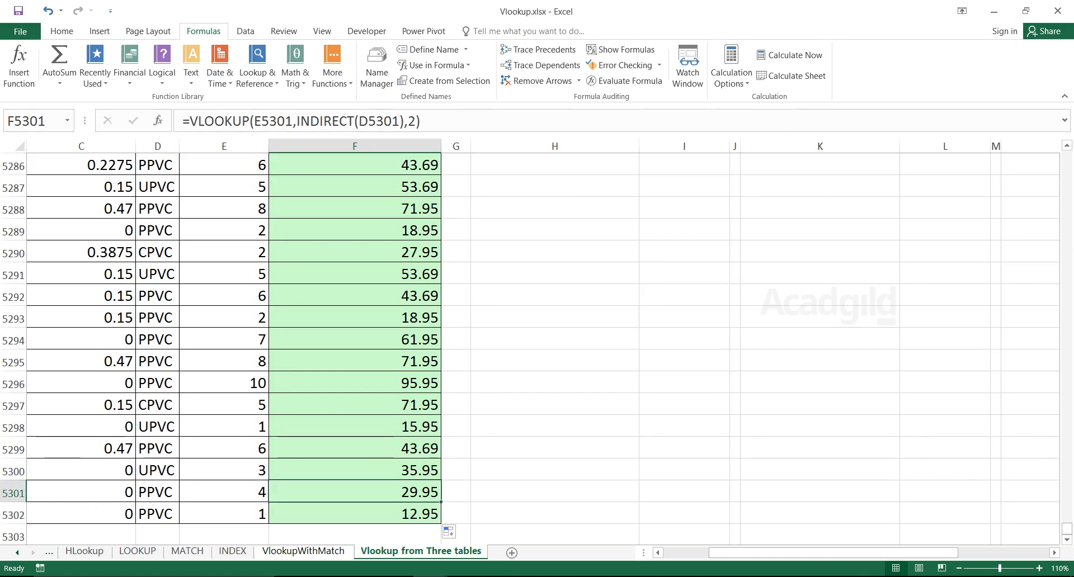
key("Down")
key("Down")
key("shift+Up")
key("ctrl+shift+Up")
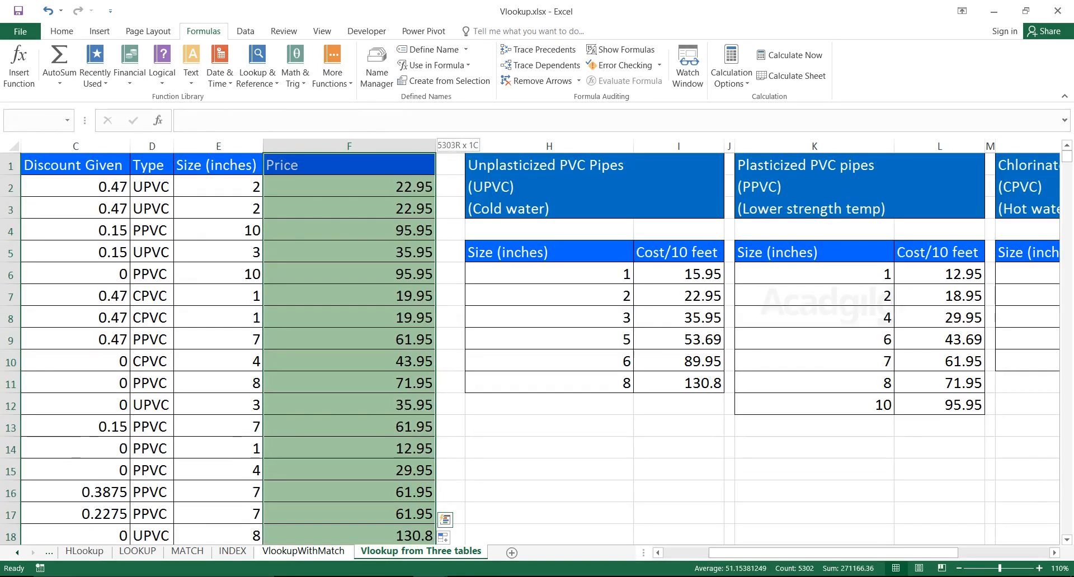
key("shift+Down")
key("Delete")
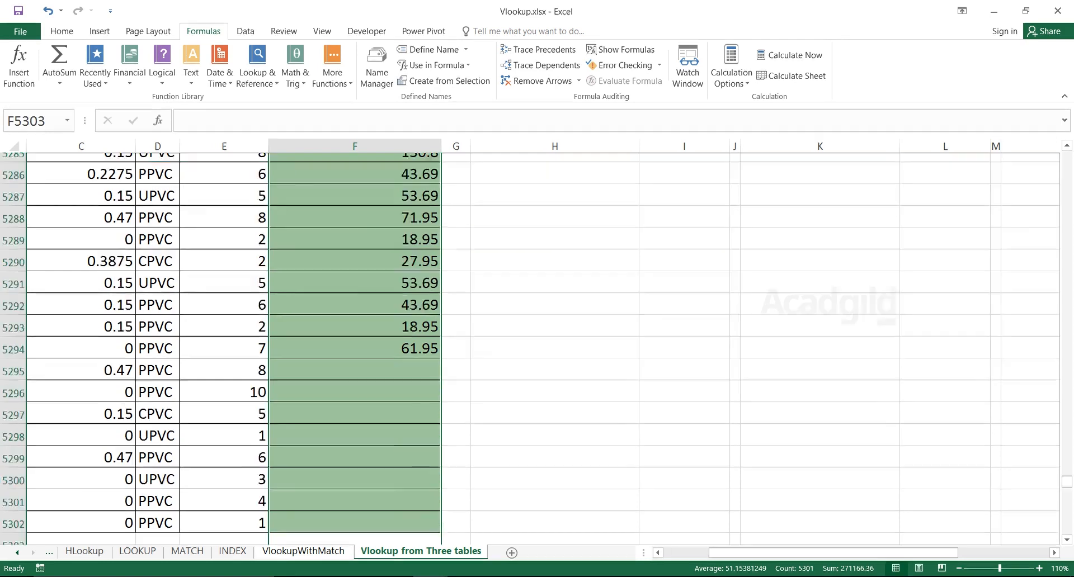
- Start a VLOOKUP formula in F2 with the pipe size in E2 as the lookup value
key("Down")
key("ctrl+Up")
key("Down")
type("=Vlook")
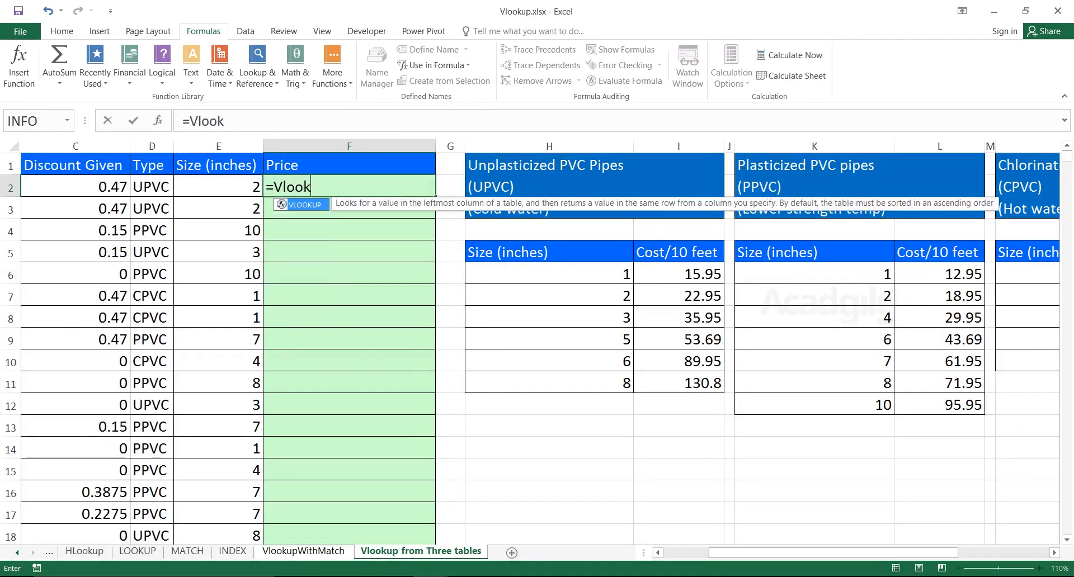
key("Tab")
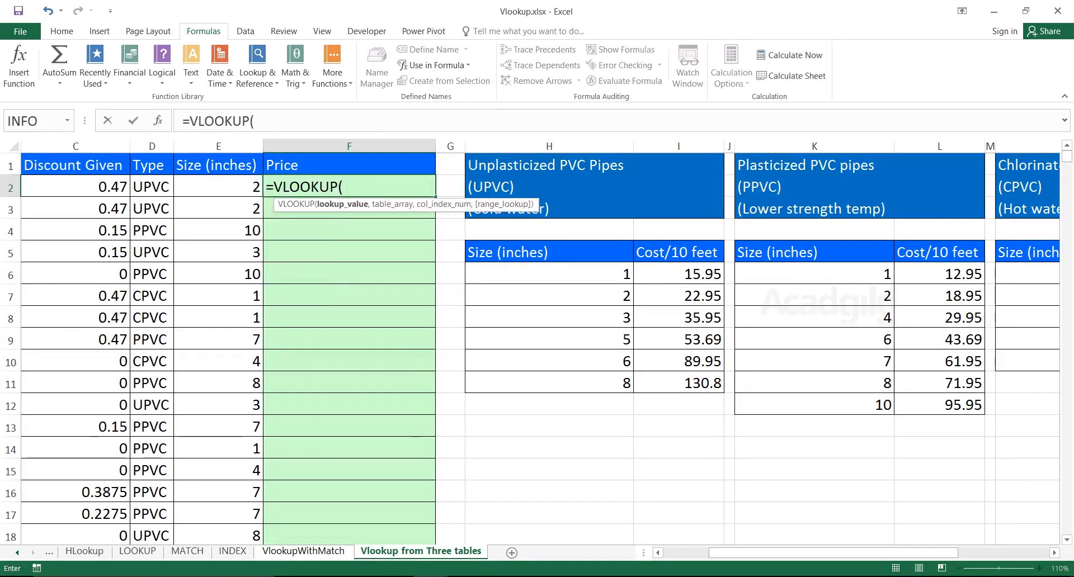
key("Left")
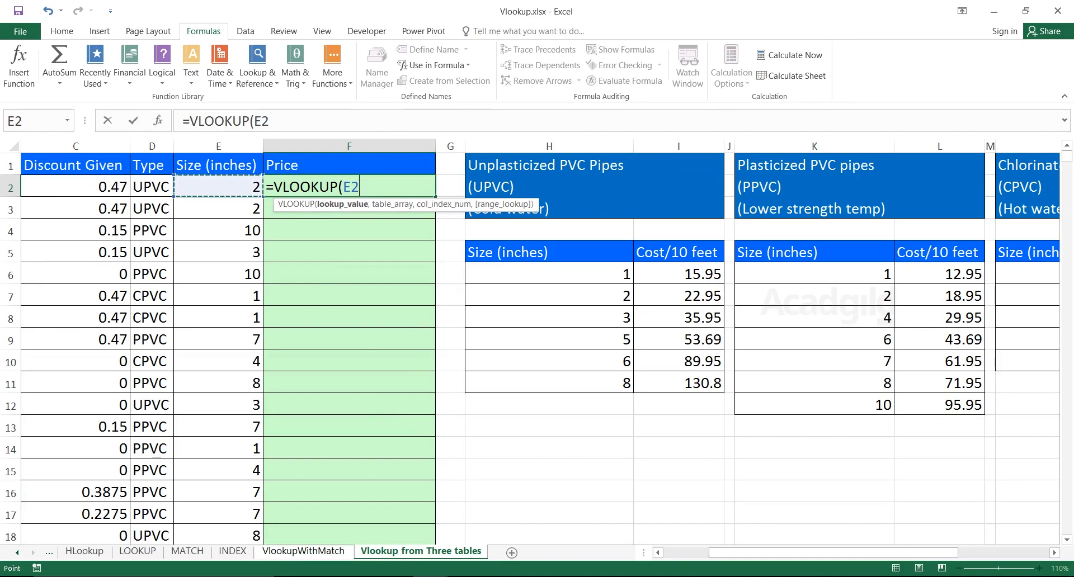
type(",")
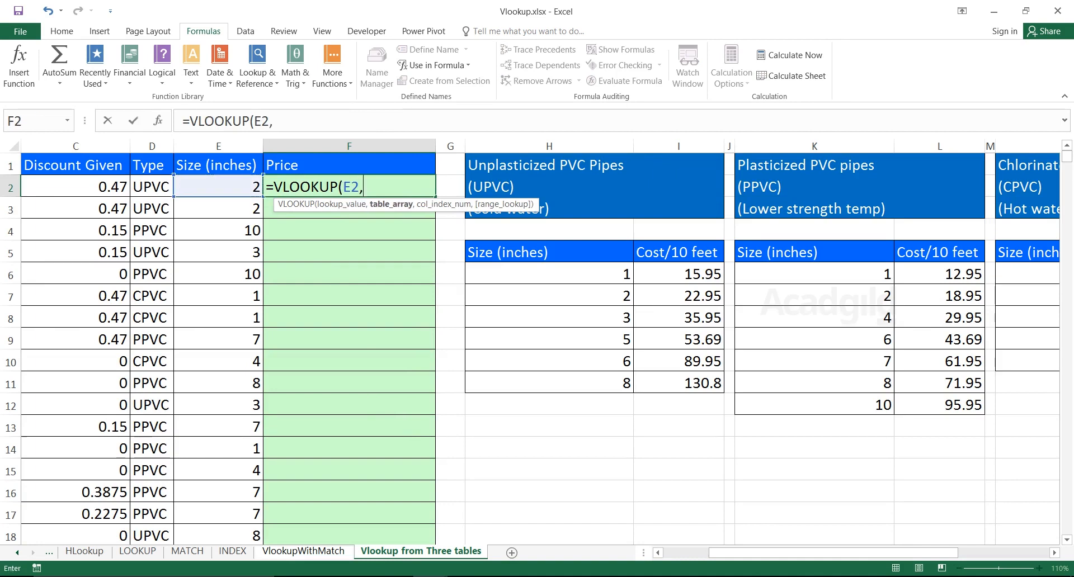
- Complete the F2 formula with INDIRECT(D2) as the table array and 2 as the column index, giving =VLOOKUP(E2,INDIRECT(D2),2)
type("Idn")
key("BackSpace")
key("BackSpace")
type("ndirect")
key("Tab")
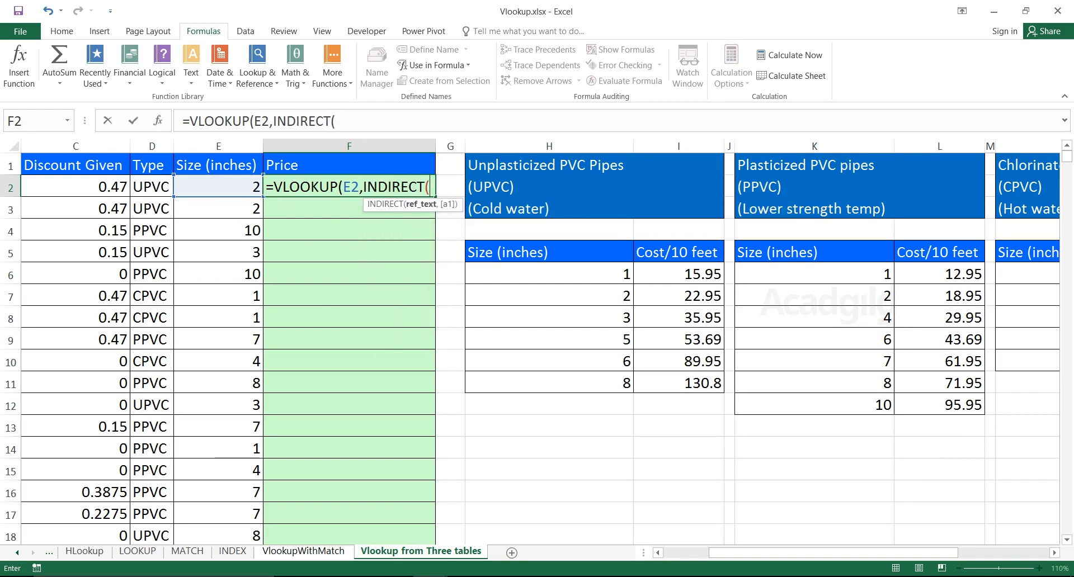
left_click(152, 186)
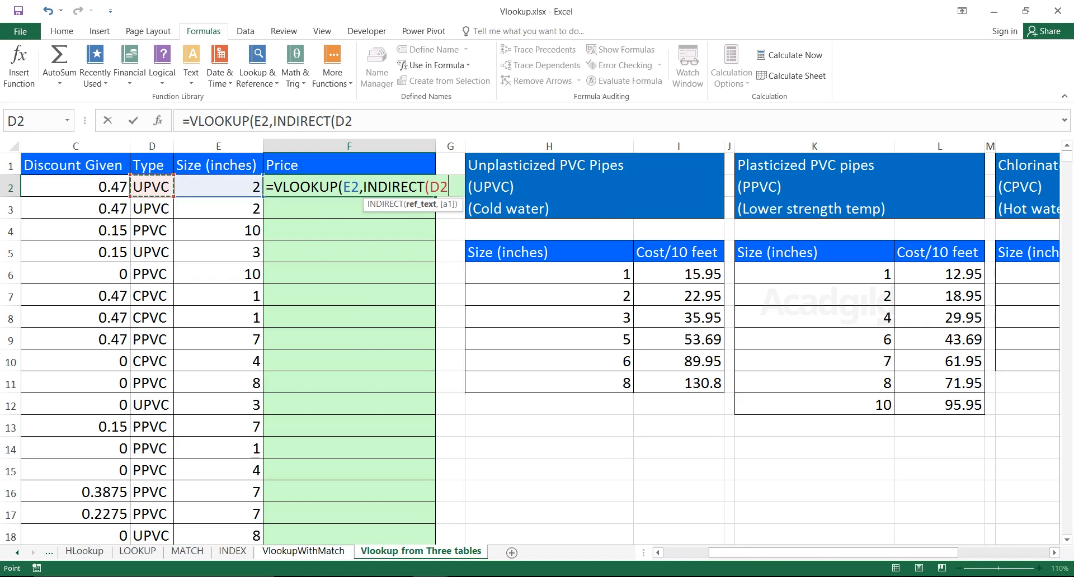
type("),")
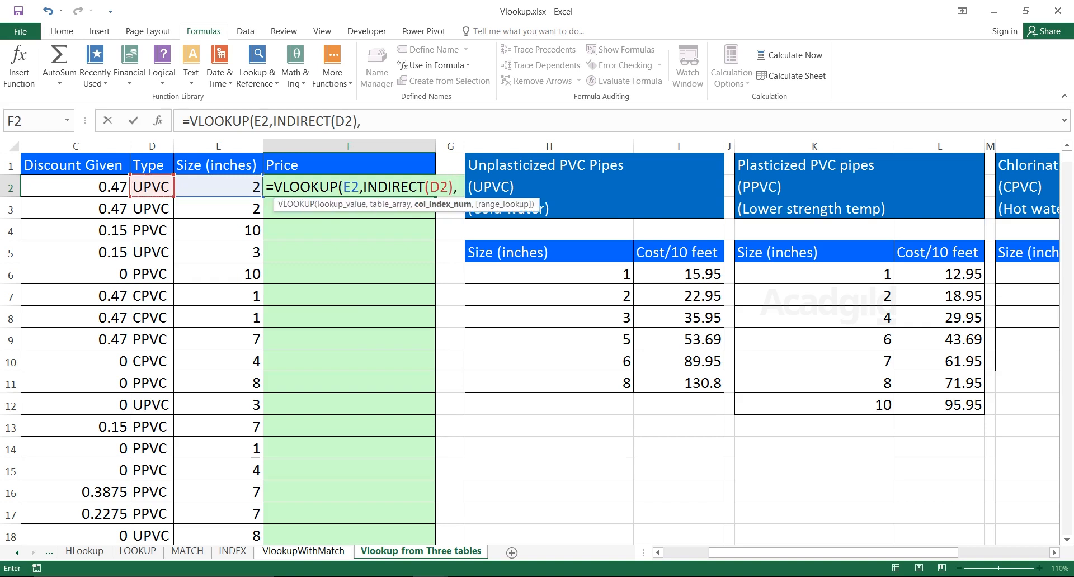
type("2)")
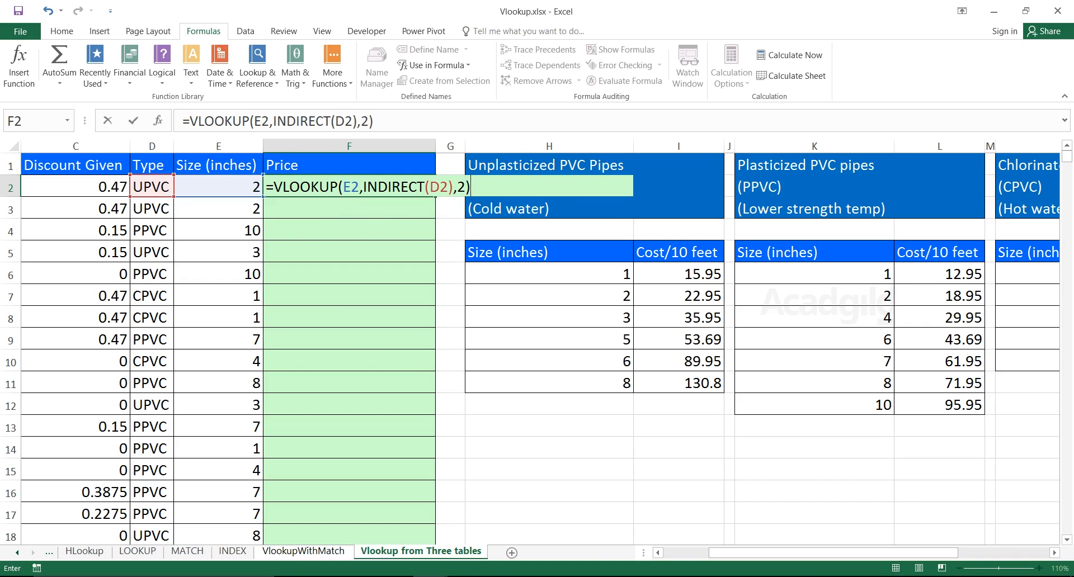
key("Return")
- Fill the F2 formula down the whole Price column and review the arguments of the formula in F2
left_click(349, 186)
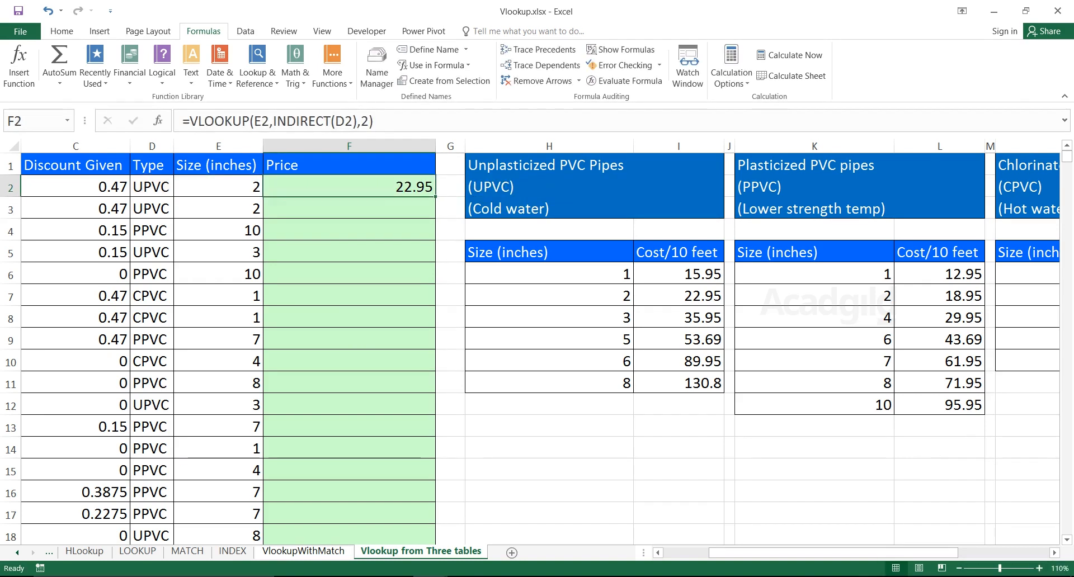
double_click(435, 196)
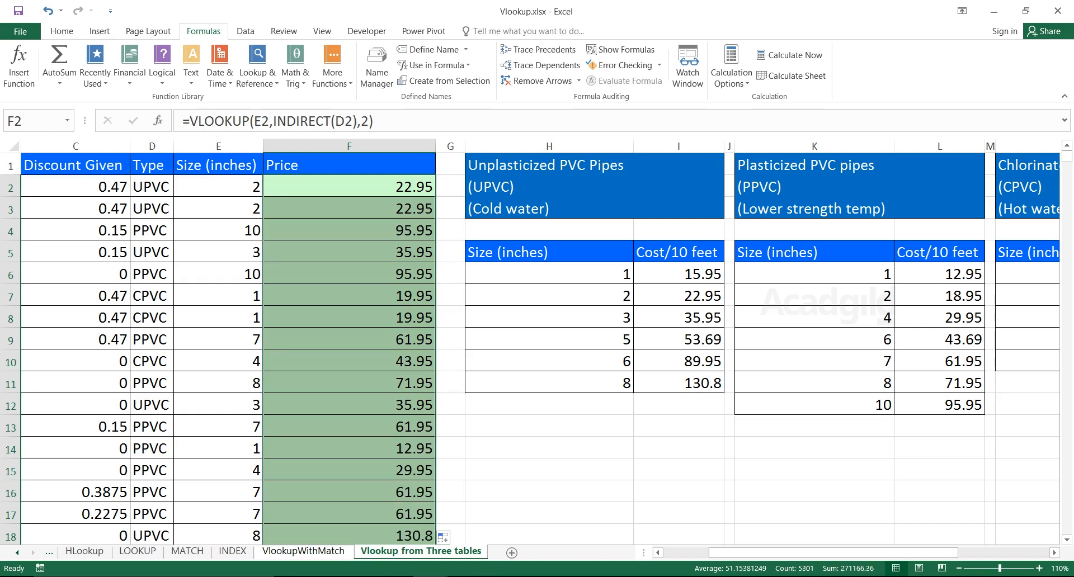
left_click(337, 187)
double_click(338, 187)
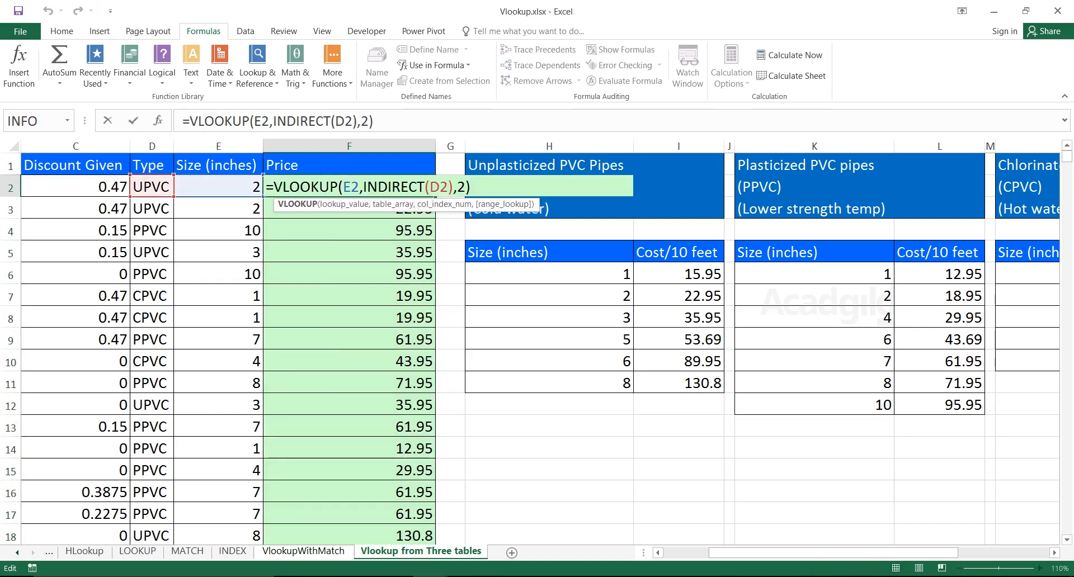
key("Return")
- Compare the range name of the UPVC price table with the Type entries, and examine the INDIRECT references in F2, F3 and F6
left_click_drag(560, 274, 676, 383)
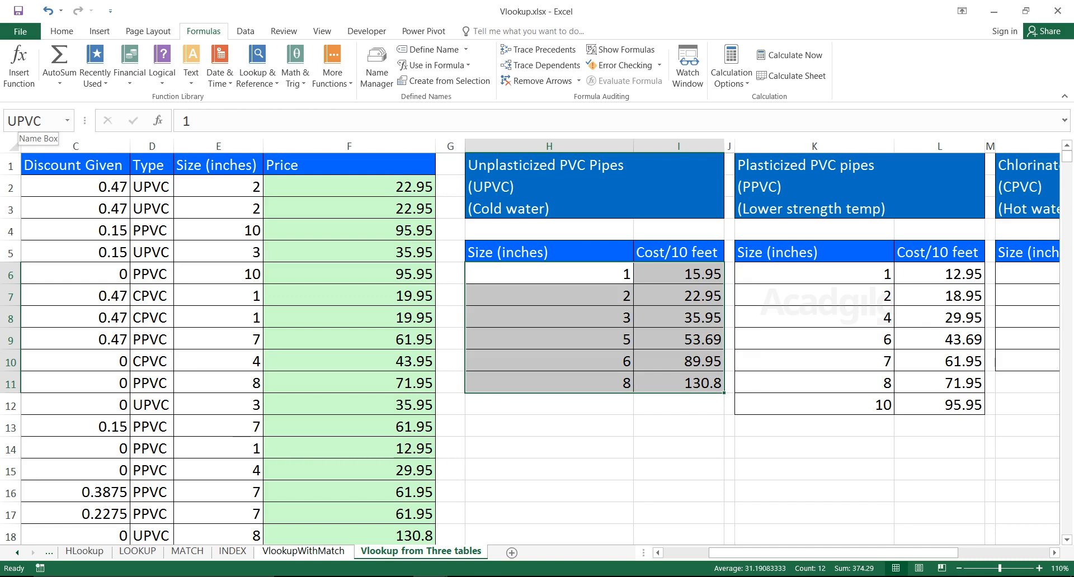
left_click_drag(101, 187, 151, 362)
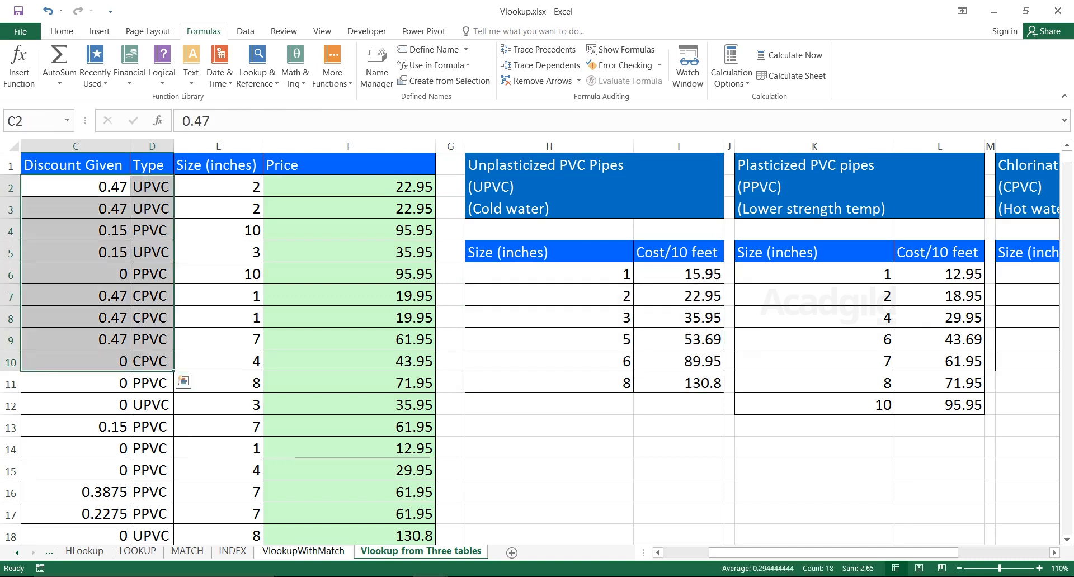
left_click(152, 296)
left_click(152, 187)
mouse_move(151, 187)
left_mouse_down()
mouse_move(107, 208)
mouse_move(154, 188)
left_mouse_up()
left_click(349, 187)
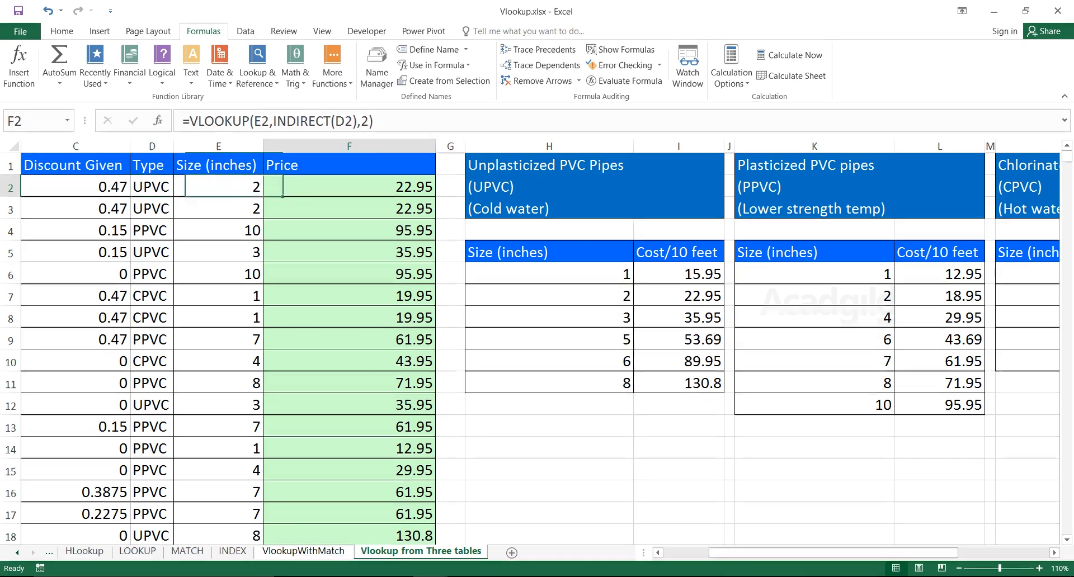
left_click(349, 209)
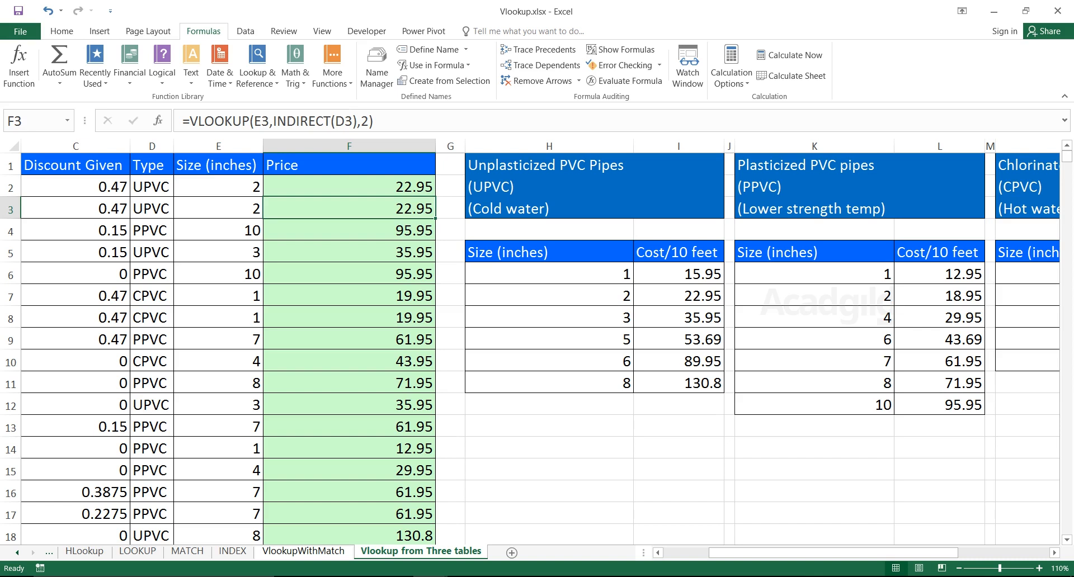
left_click_drag(151, 186, 151, 318)
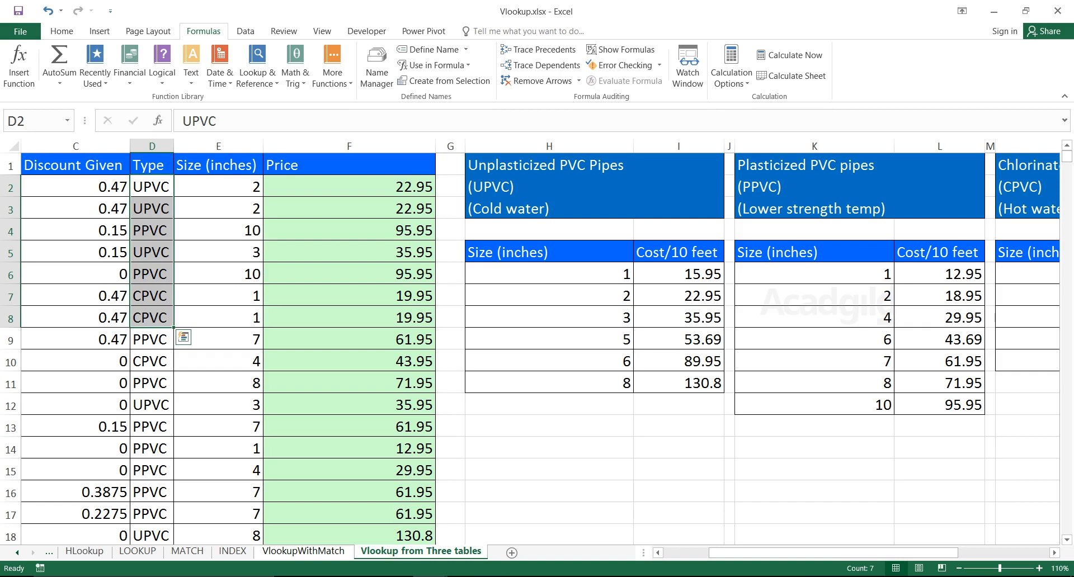
key("Down")
key("Right")
left_click_drag(548, 273, 677, 383)
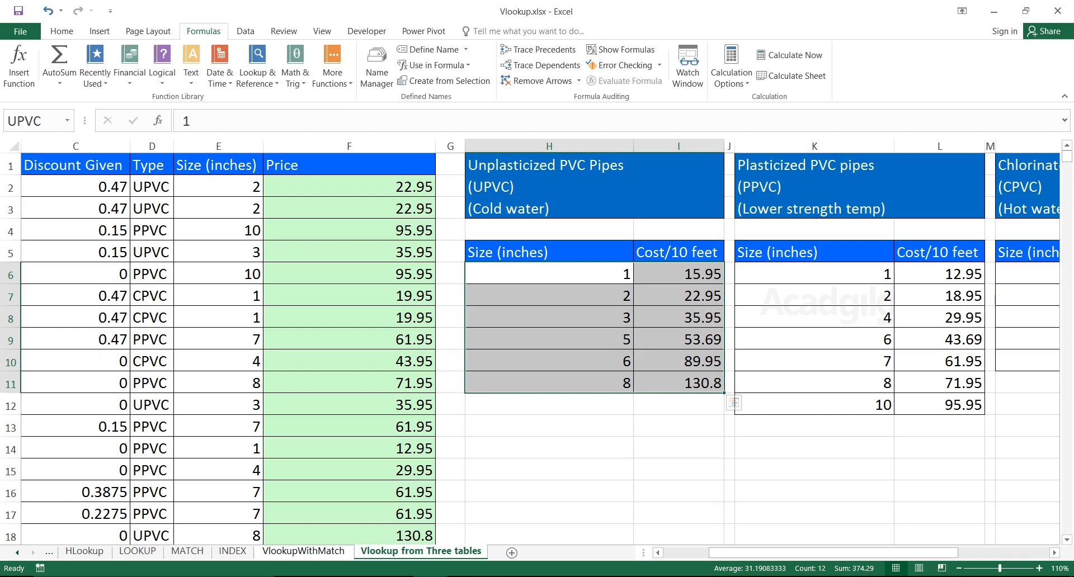
left_click(349, 274)
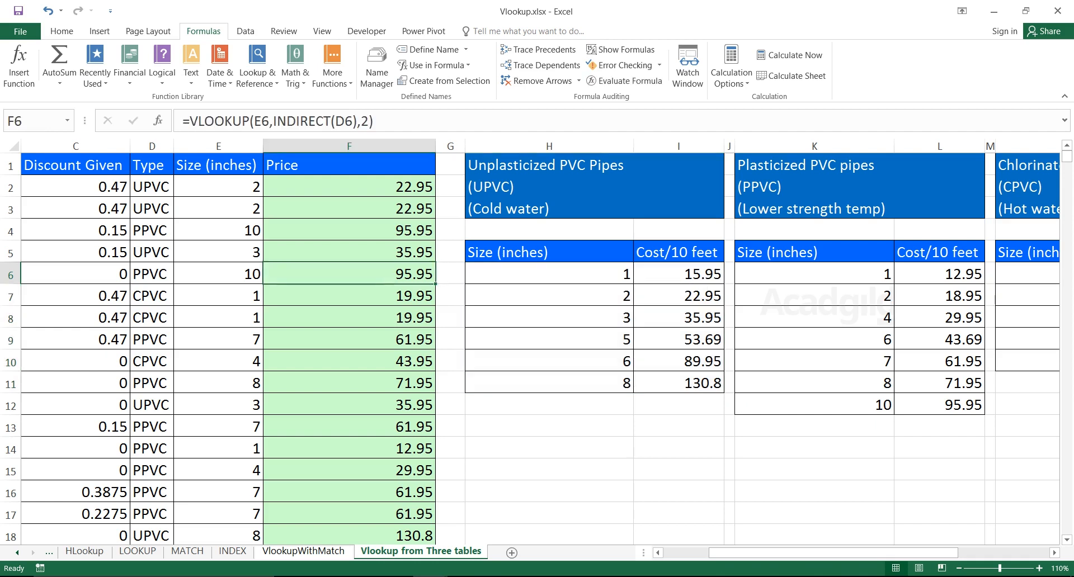